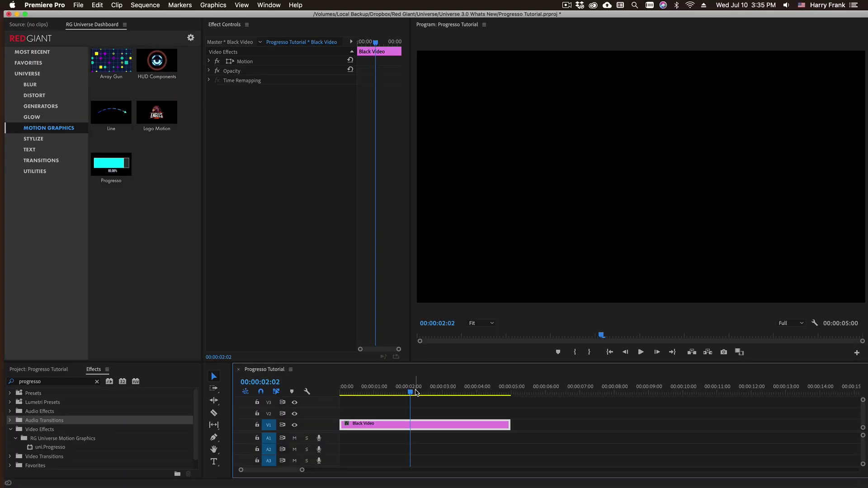
Move the playhead to 00:00:02:03 and select the Black Video clip
left_click(412, 392)
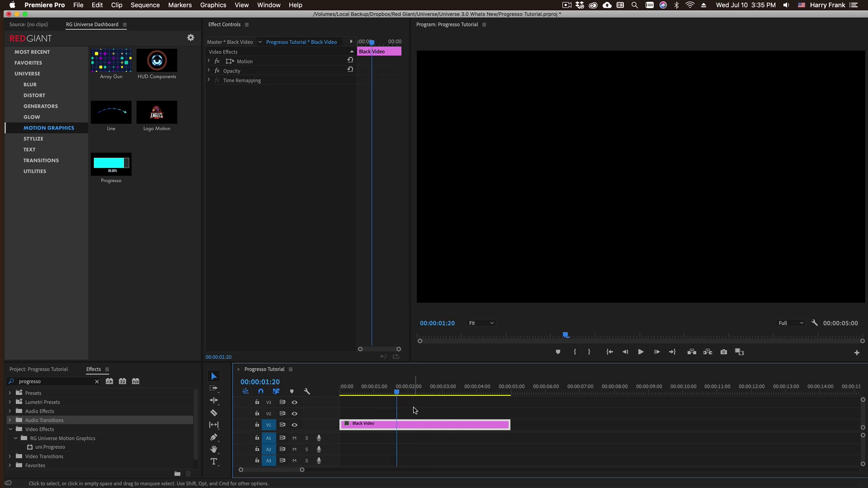
left_click(389, 413)
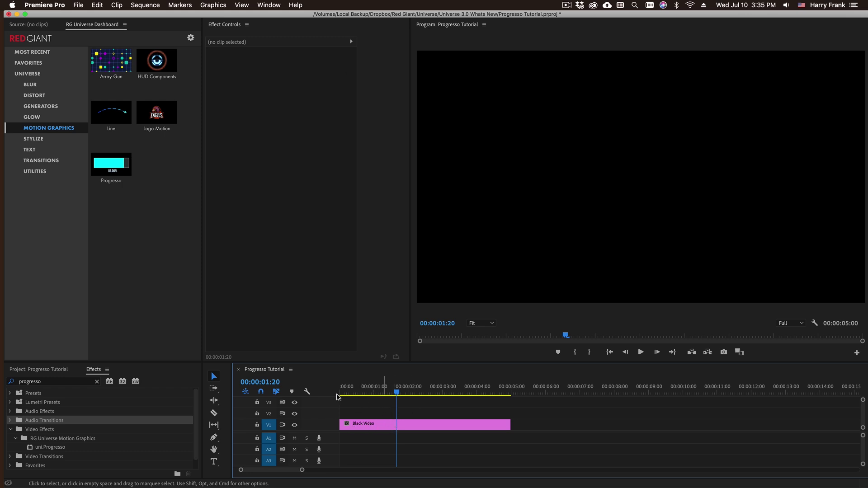
left_click(377, 424)
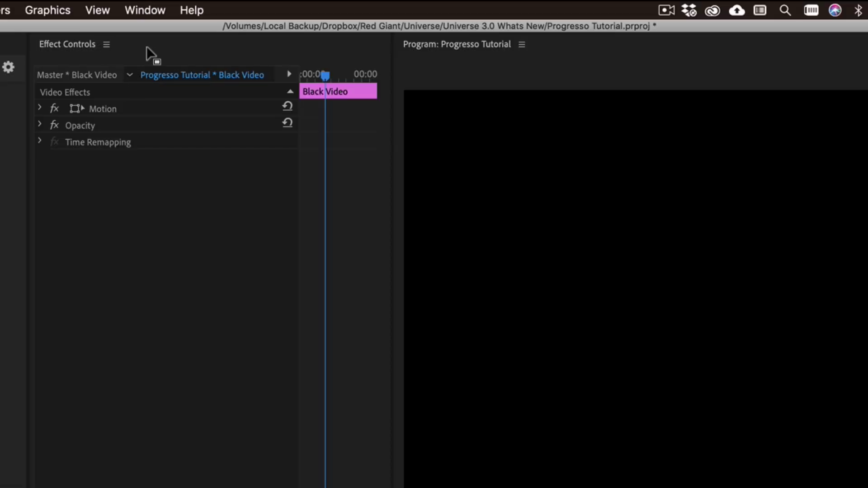
Apply Progresso from the RG Universe Dashboard to the black clip and park at 00:00:00:19
left_click(267, 5)
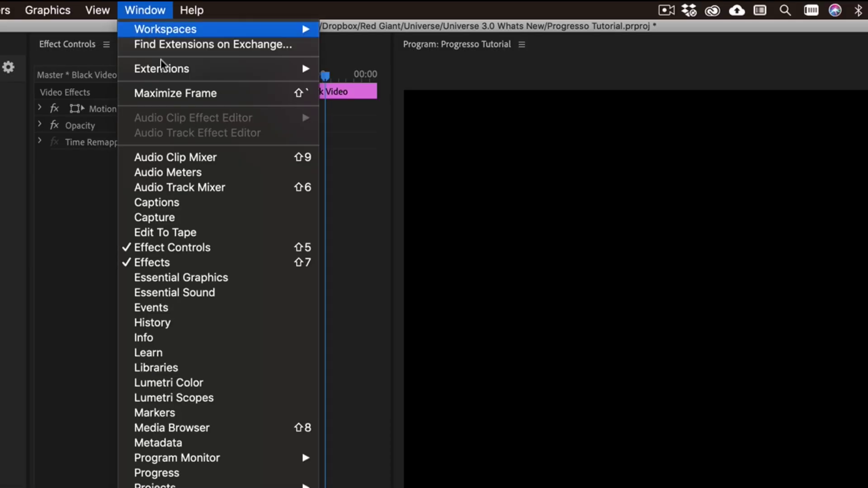
mouse_move(231, 72)
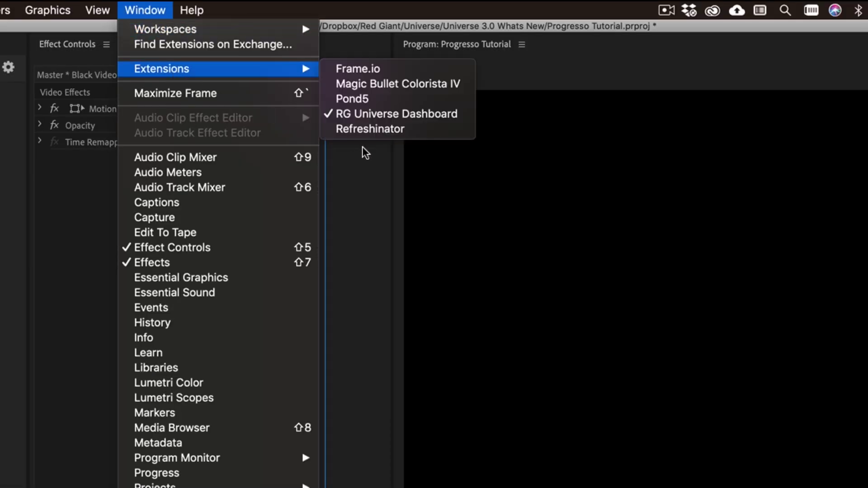
left_click(362, 151)
mouse_move(120, 176)
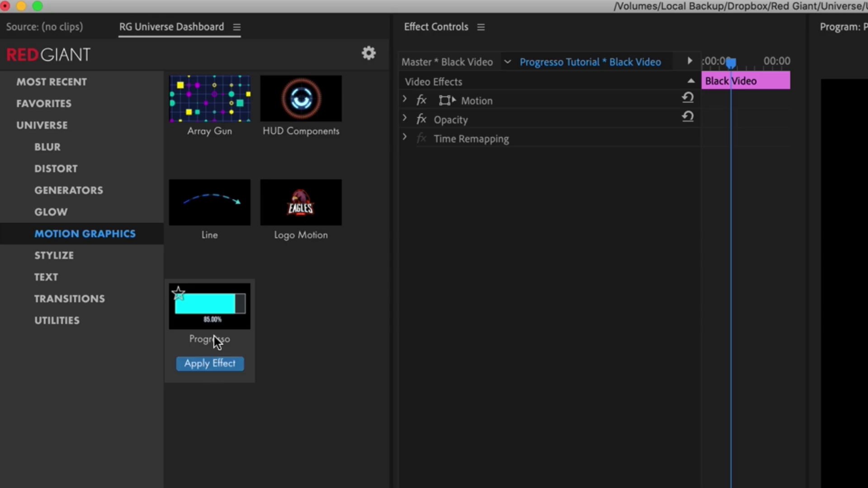
double_click(208, 307)
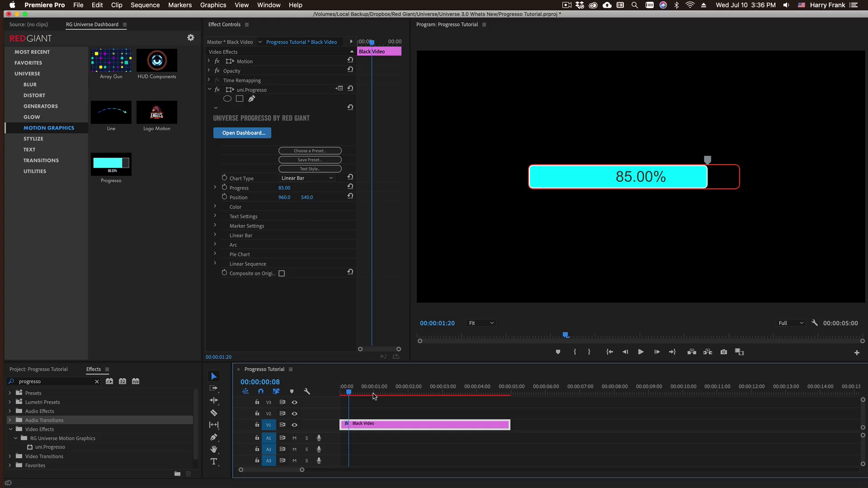
left_click_drag(373, 396, 388, 394)
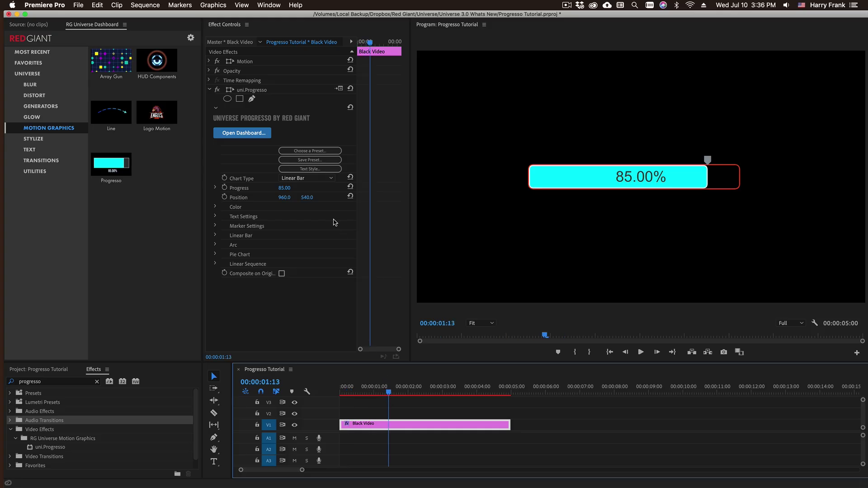
left_click(360, 395)
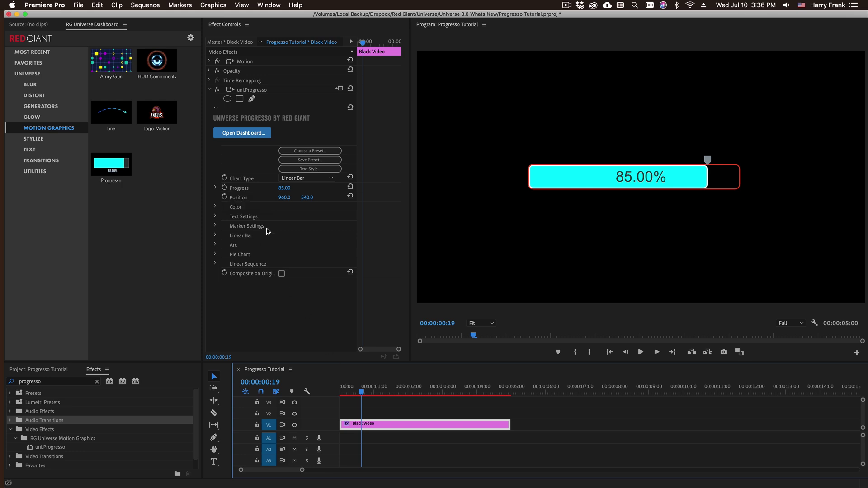
Start keyframing Progress at 00:00:00:19 with a value of 0
left_click(225, 187)
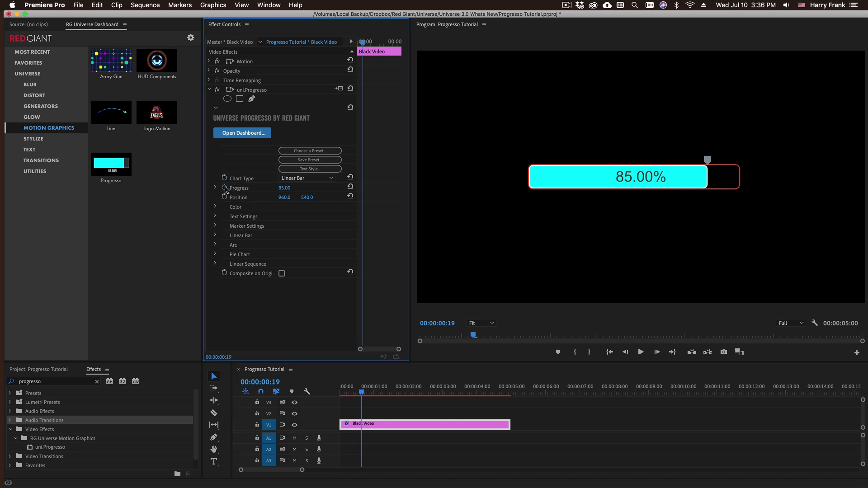
left_click(290, 188)
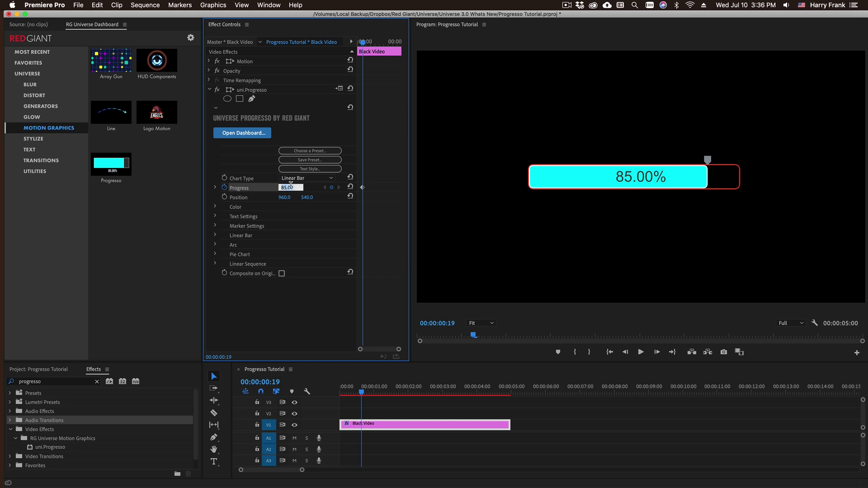
key("Return")
Keyframe Progress to 100 at 00:00:03:19 and scrub through to check the fill
left_click(464, 391)
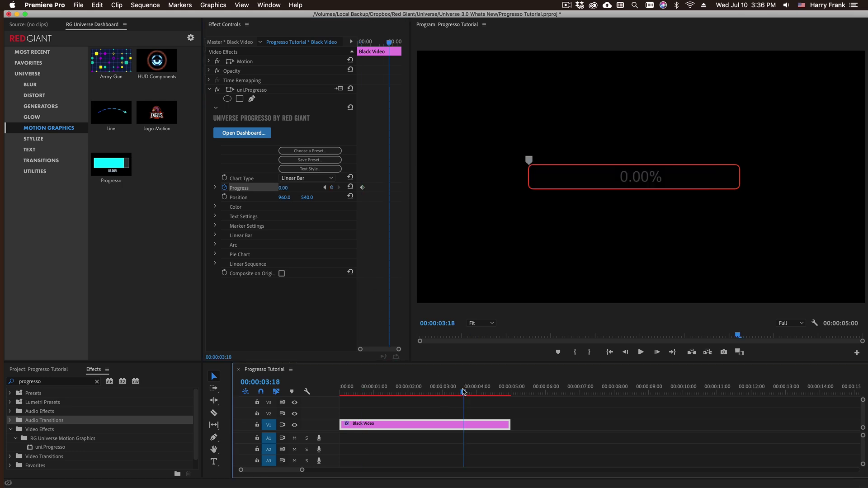
left_click(290, 187)
type("10")
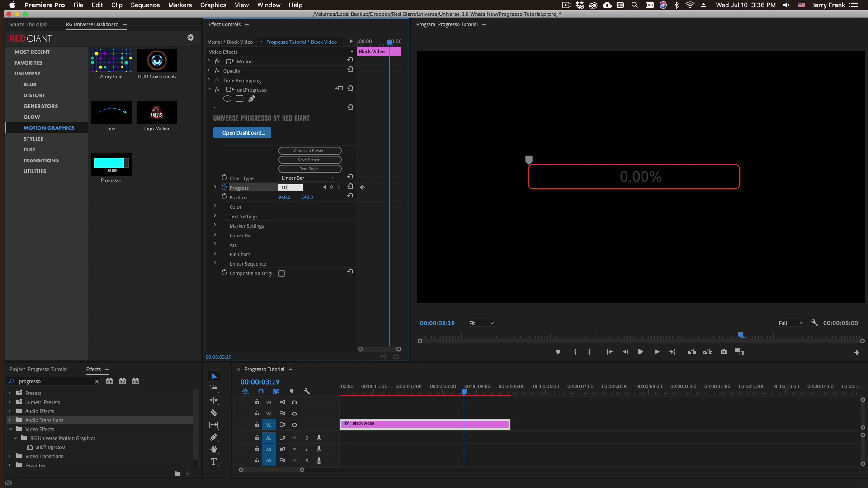
type("0")
key("Return")
left_click_drag(370, 397, 478, 380)
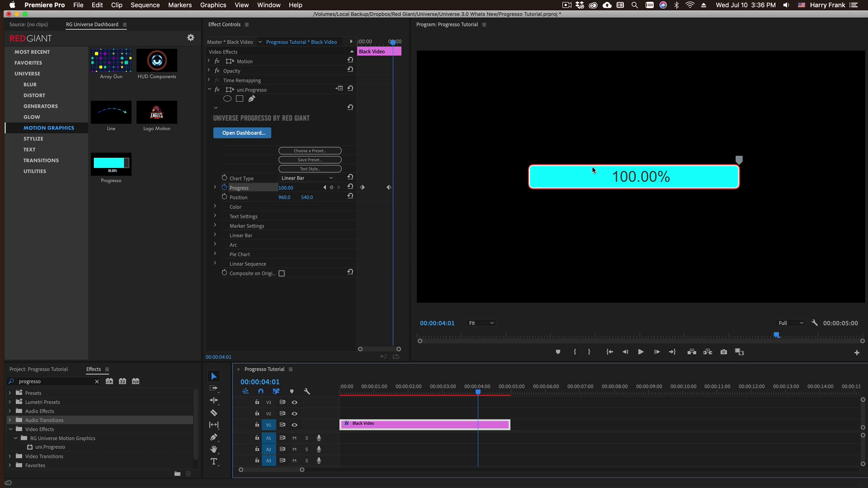
mouse_move(472, 387)
left_mouse_down()
mouse_move(392, 389)
mouse_move(488, 389)
left_mouse_up()
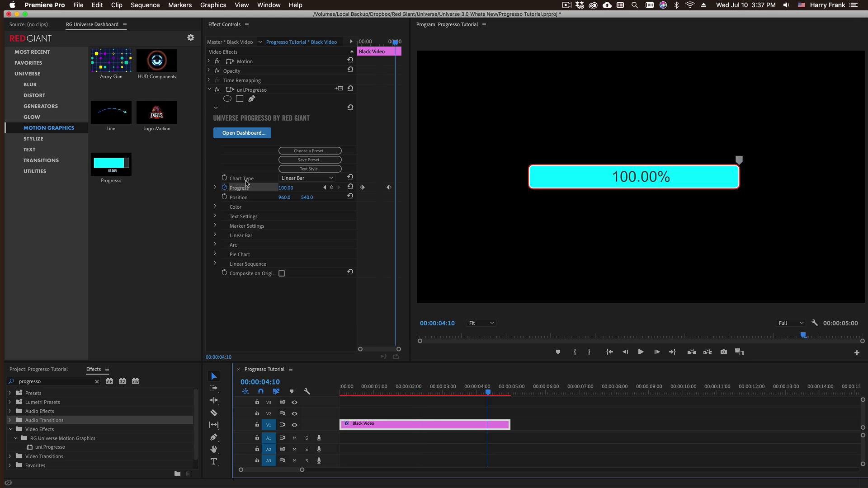
left_click(296, 179)
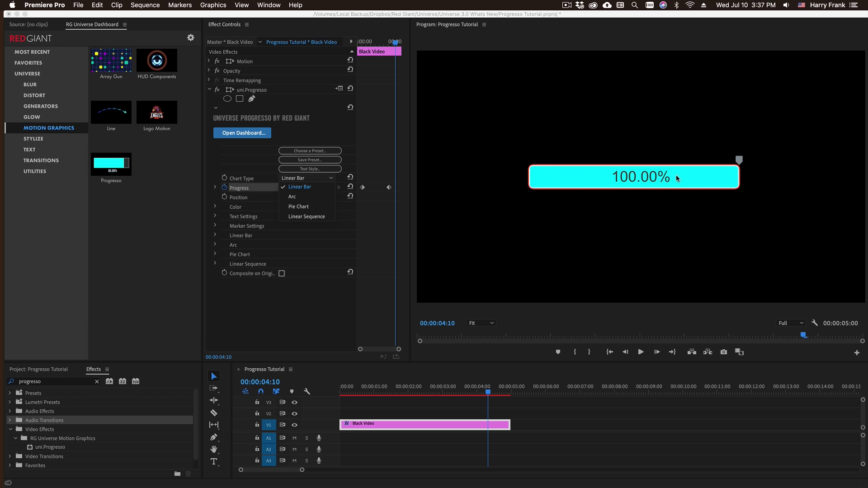
left_click(322, 201)
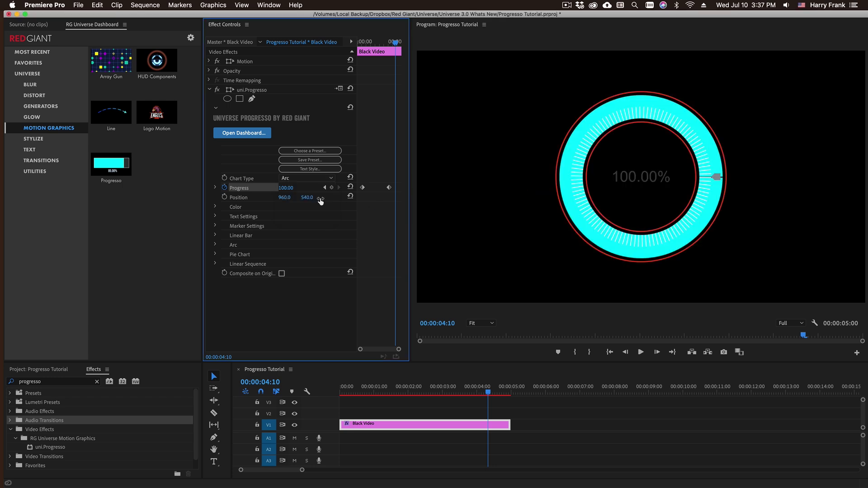
left_click(370, 393)
left_click_drag(373, 393, 410, 390)
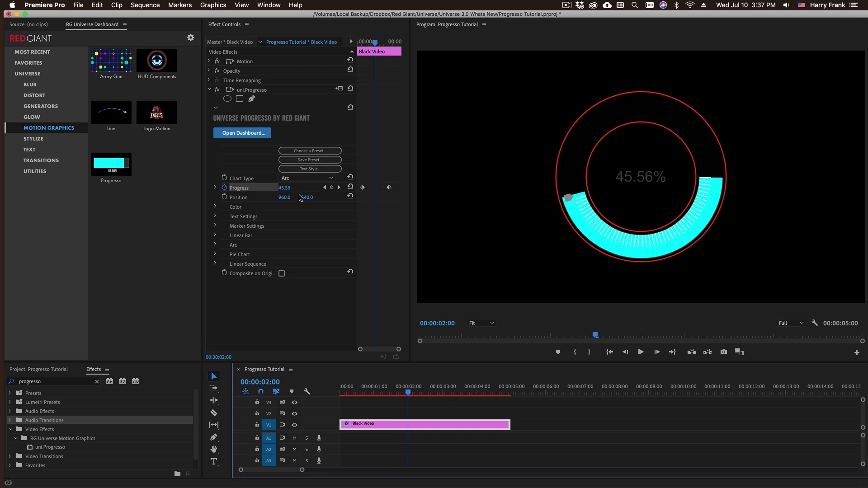
left_click(312, 178)
left_click(300, 209)
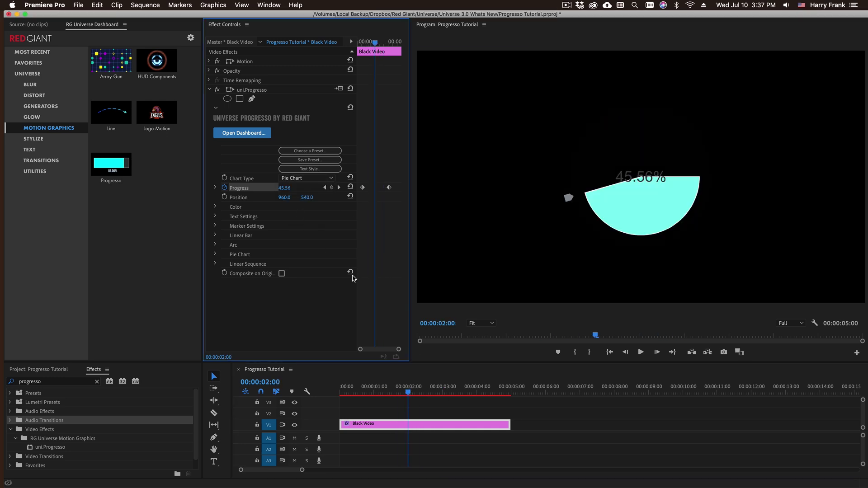
left_click_drag(408, 389, 434, 389)
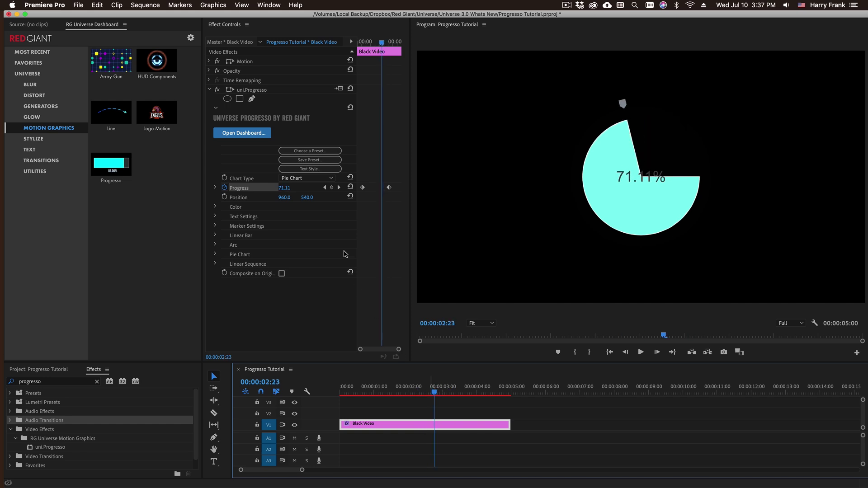
left_click(302, 178)
left_click(301, 219)
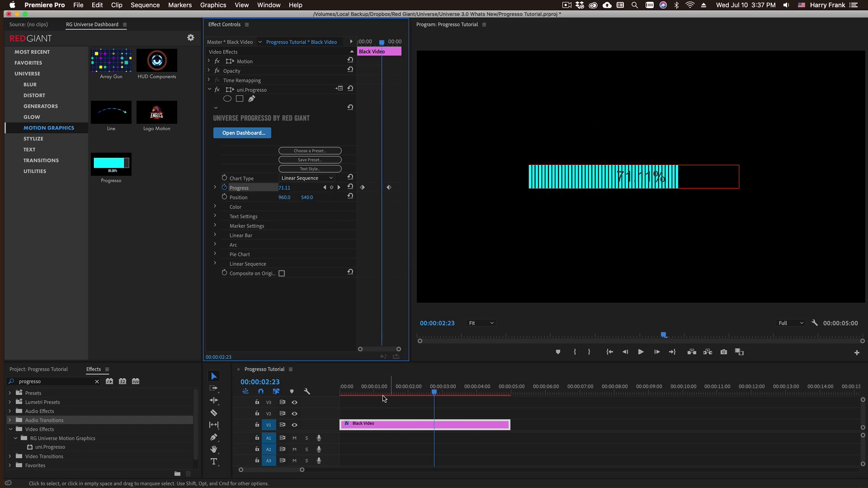
left_click_drag(392, 397, 427, 397)
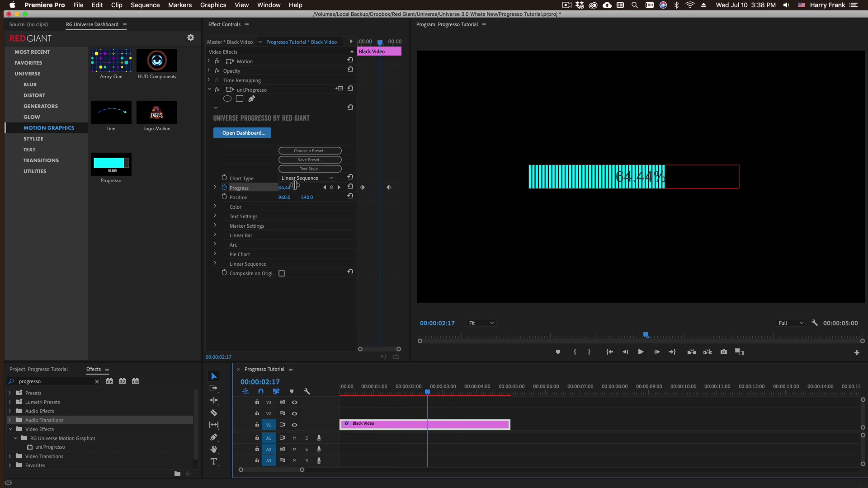
left_click(298, 179)
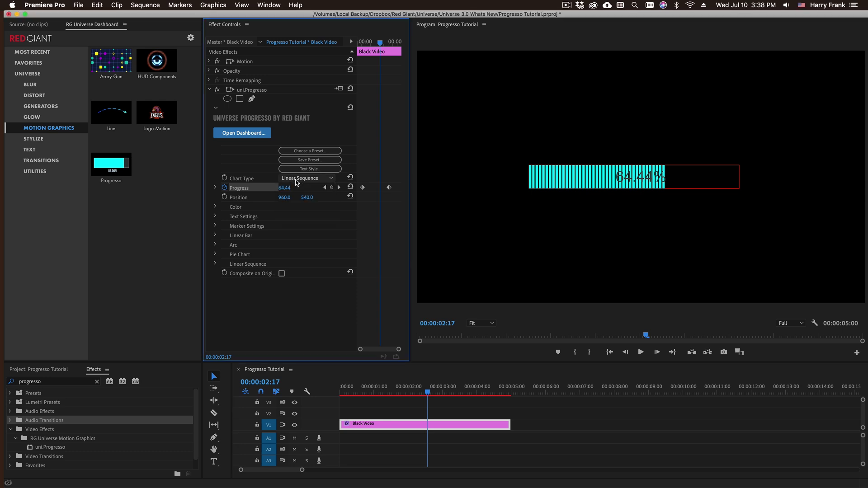
left_click(297, 188)
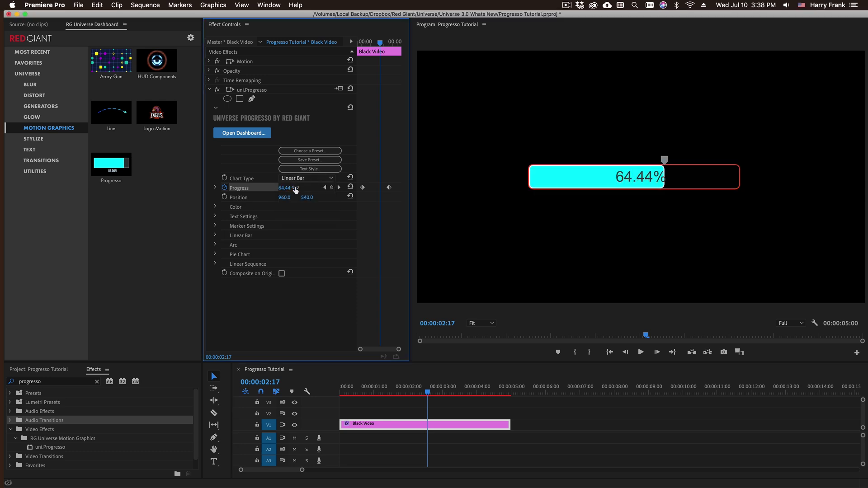
Set the BG Fill Color to dark magenta #5C033A and change Chart Type to Arc
left_click(216, 207)
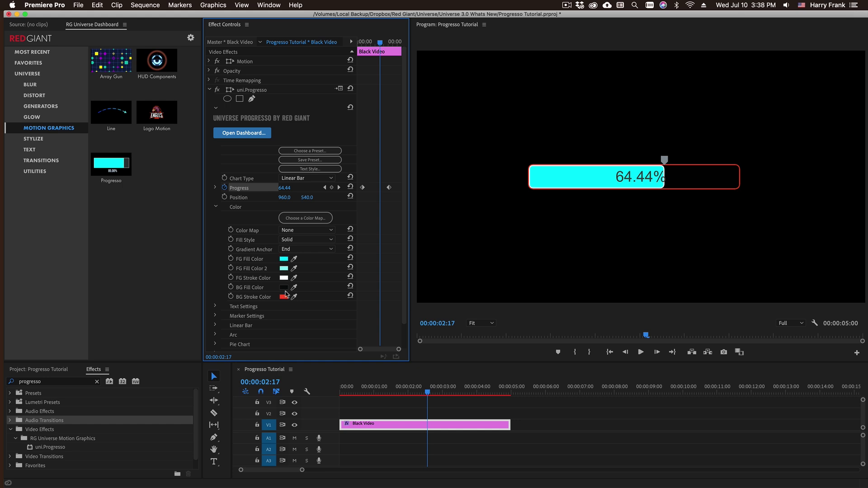
left_click_drag(428, 391, 444, 391)
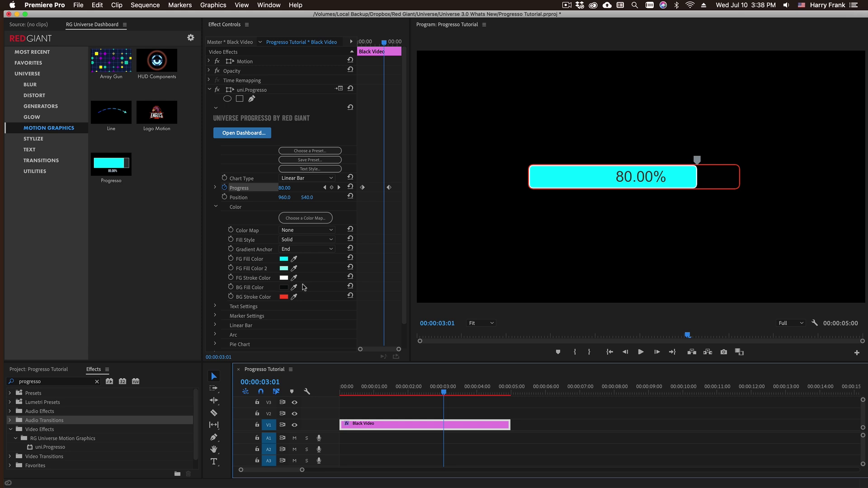
left_click(283, 287)
left_click_drag(455, 218, 440, 159)
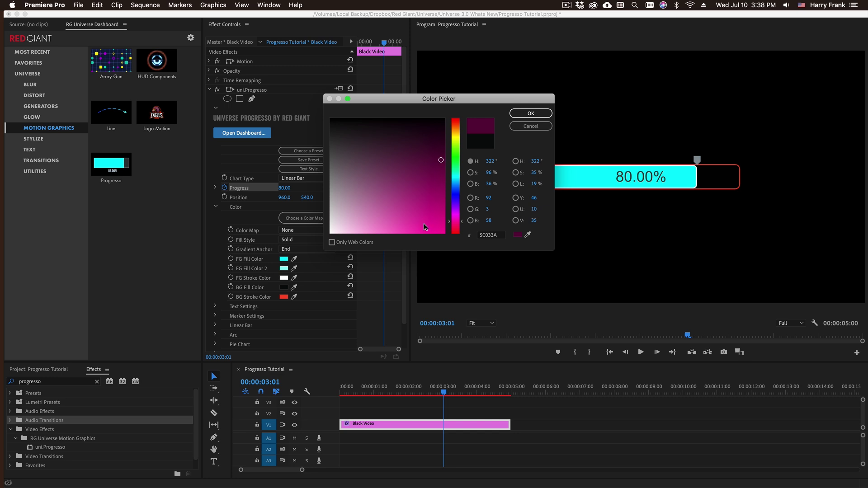
key("Return")
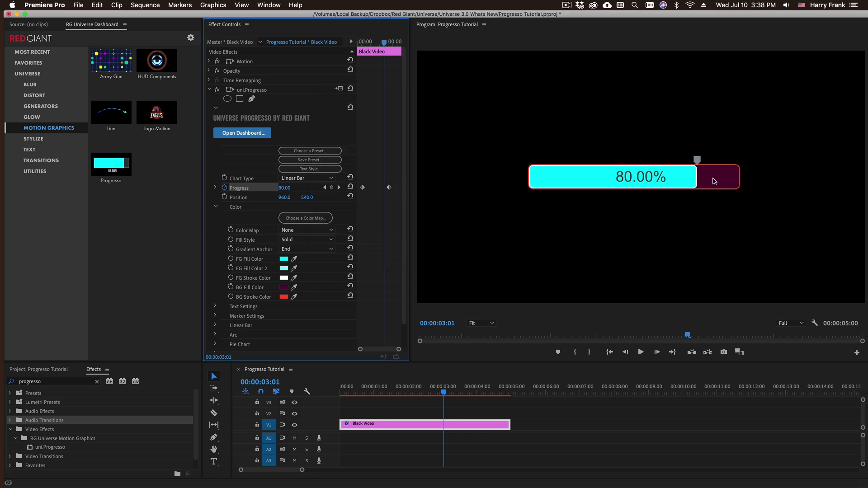
left_click(316, 179)
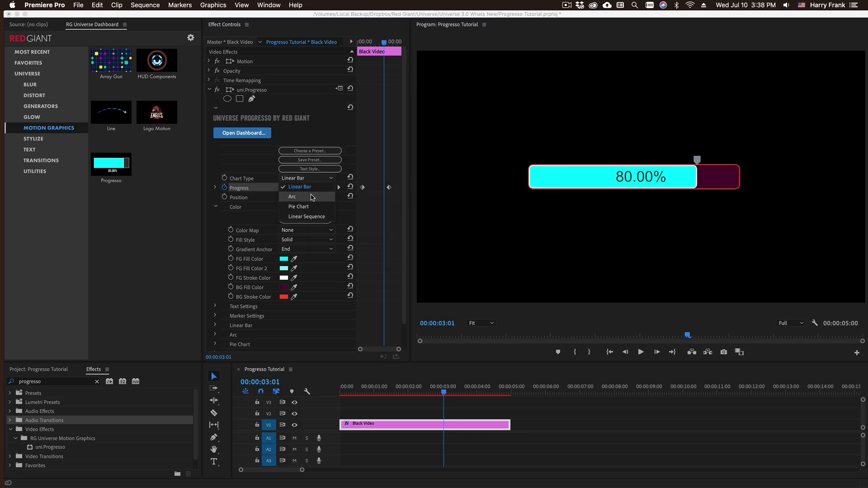
left_click(324, 197)
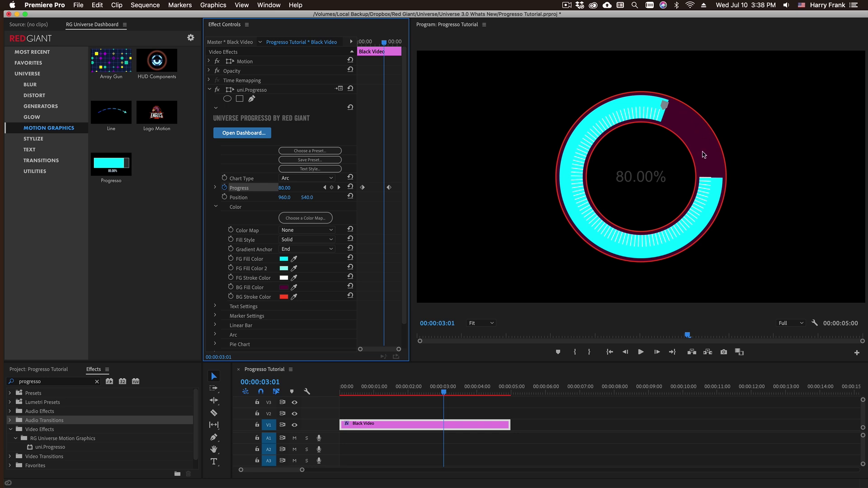
Browse the preset grid under Choose a Color Map from the Color Map list
left_click(307, 230)
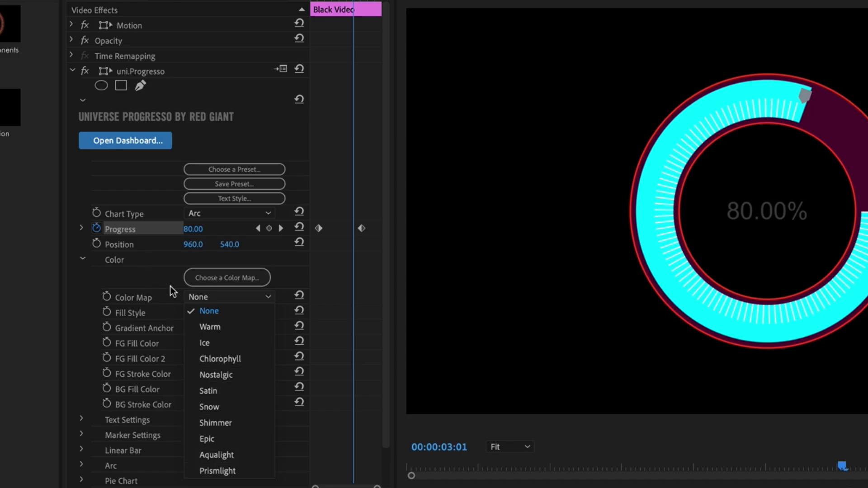
left_click(251, 275)
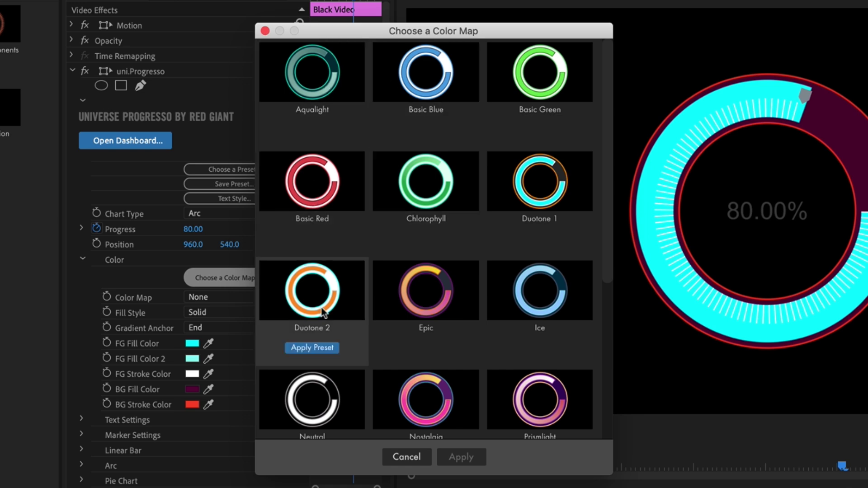
scroll(326, 308, "down", 5)
scroll(333, 312, "down", 1)
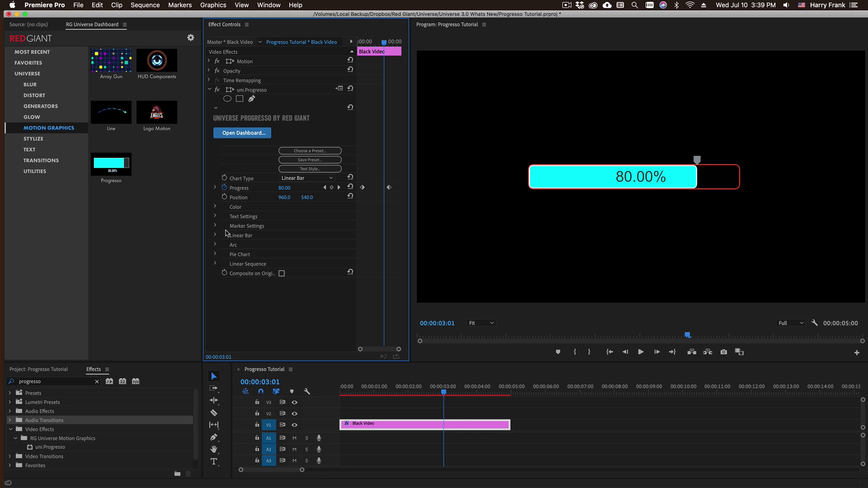
Widen the bar to 986, round it to 50, and thicken the strokes to a 73 red border
left_click(215, 236)
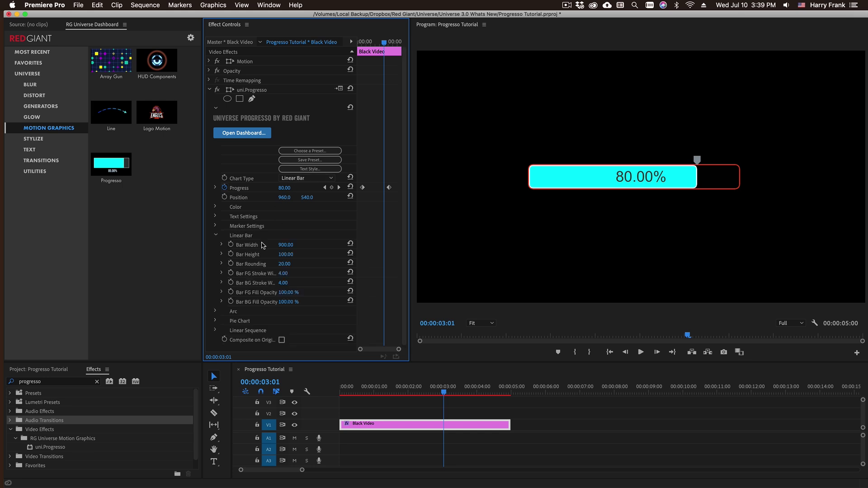
left_click_drag(285, 245, 403, 254)
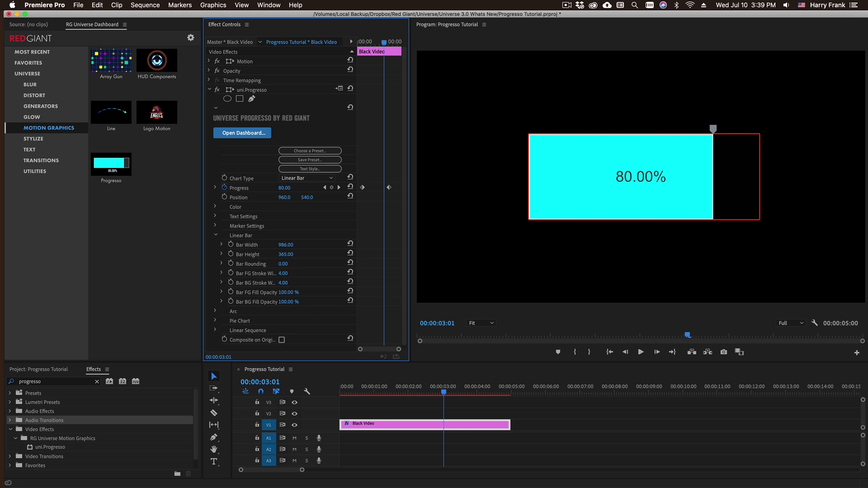
left_click_drag(283, 264, 306, 264)
mouse_move(281, 275)
left_mouse_down()
mouse_move(312, 282)
mouse_move(286, 296)
mouse_move(265, 294)
mouse_move(289, 294)
left_mouse_up()
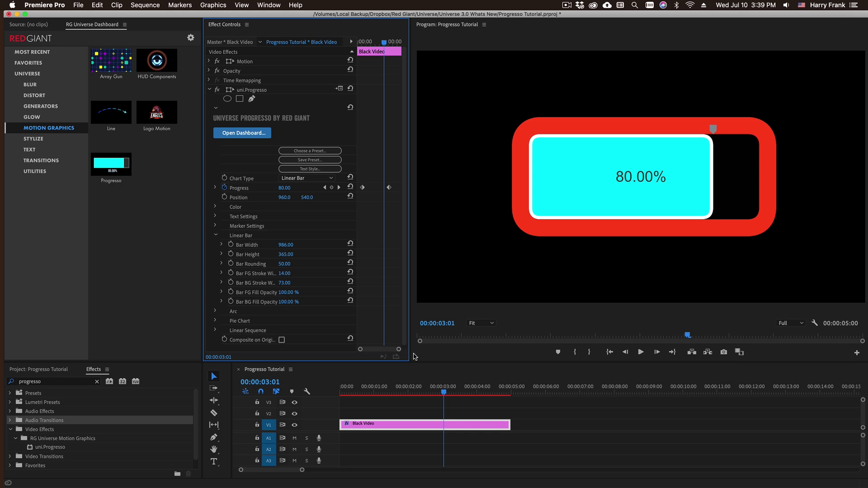
left_click_drag(412, 392, 447, 406)
Switch Chart Type to Arc and raise the Arc FG Bar Width to 131.60
left_click(307, 178)
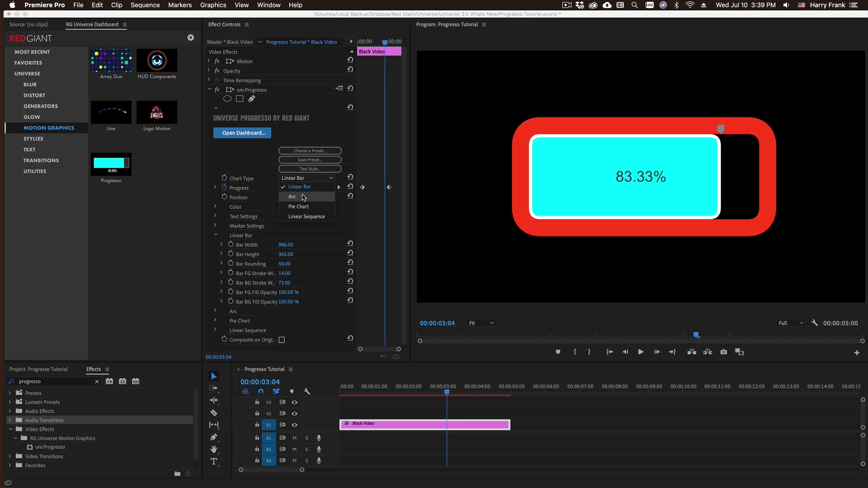
left_click(303, 198)
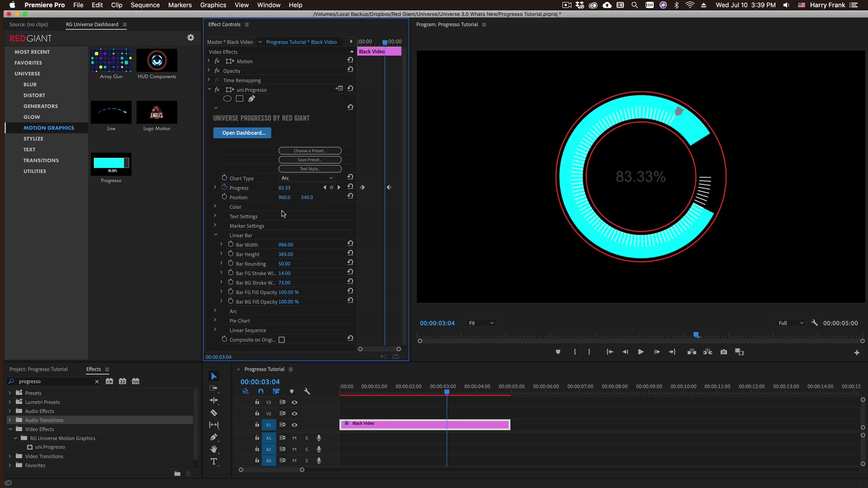
left_click(216, 236)
left_click(216, 245)
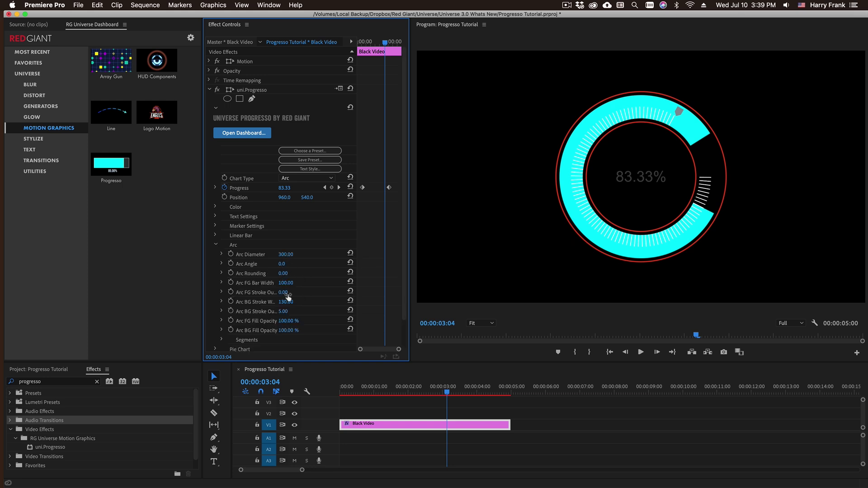
mouse_move(284, 283)
left_mouse_down()
mouse_move(302, 283)
mouse_move(286, 293)
mouse_move(301, 293)
left_mouse_up()
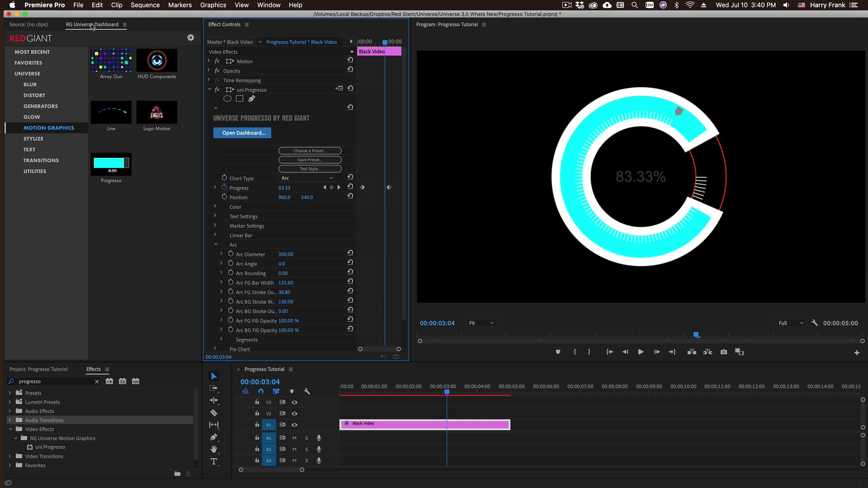
Apply the Minimal arc preset from the Progresso page and step back a frame
mouse_move(108, 167)
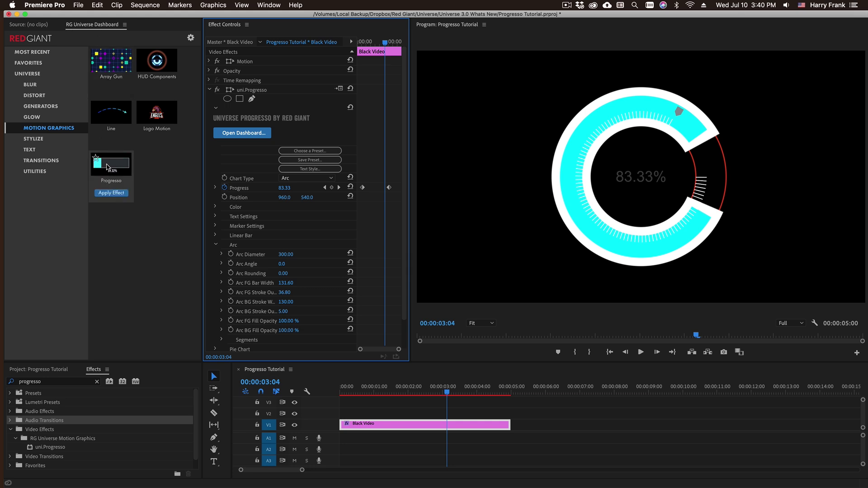
left_click(107, 168)
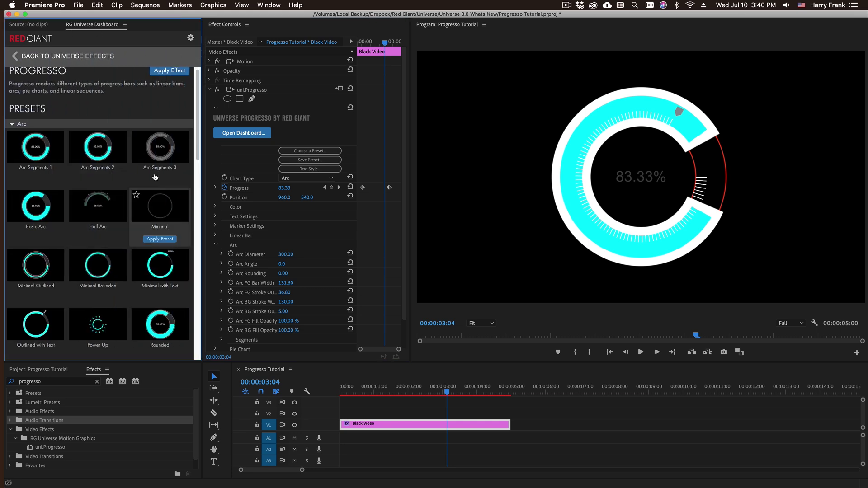
left_click(163, 211)
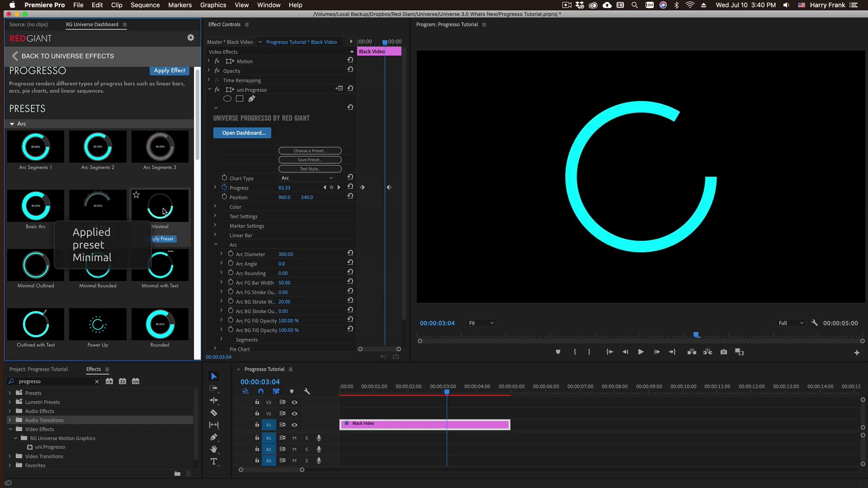
left_click(453, 409)
key("shift+Left")
key("shift+Left")
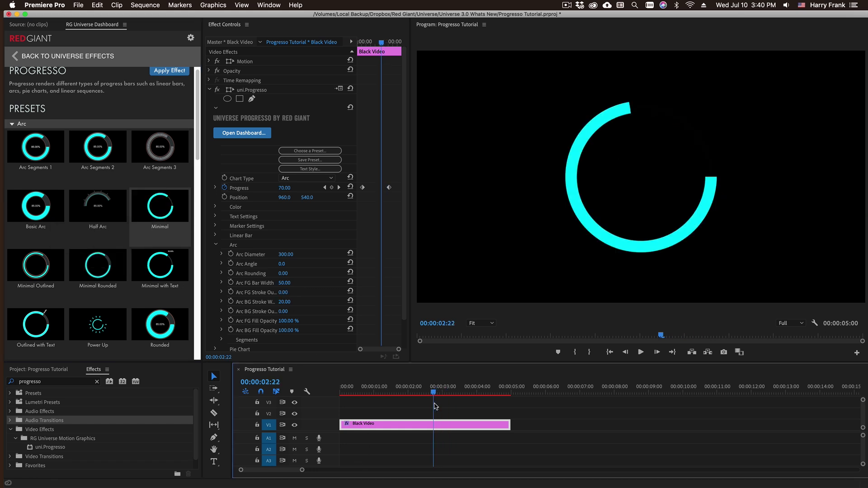
Apply the Basic Arc preset and scrub the earlier frames to preview it
mouse_move(157, 263)
mouse_move(109, 264)
mouse_move(37, 204)
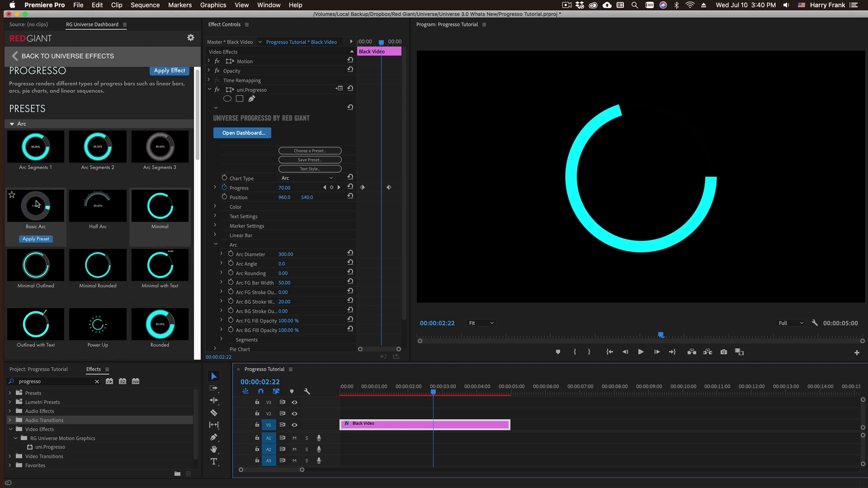
left_click(36, 239)
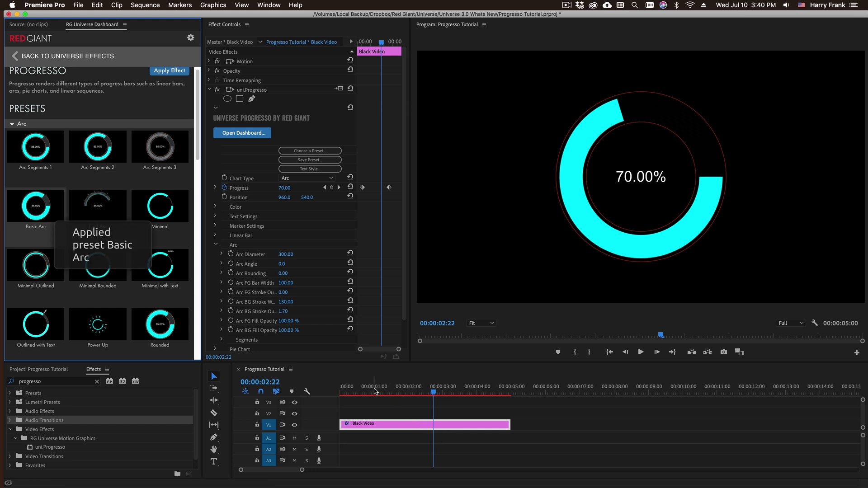
left_click_drag(375, 392, 411, 402)
Reapply the Minimal preset and play the progress animation
mouse_move(159, 212)
left_click(160, 239)
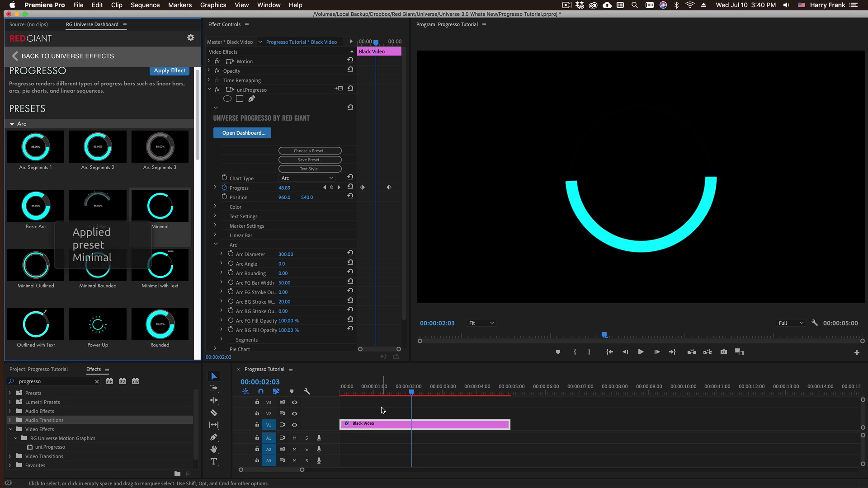
left_click(447, 410)
key("space")
Toggle Render Text off and on, and set Text Offset Y to 125 to drop the label below
left_click_drag(447, 411, 419, 411)
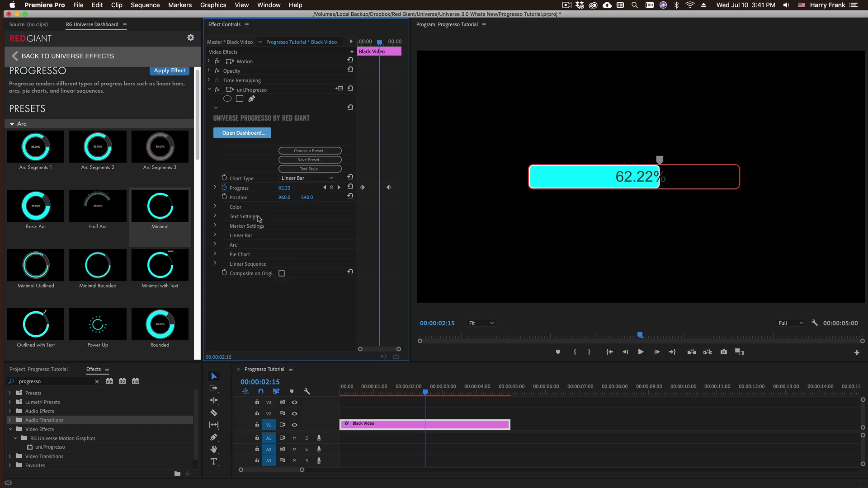
left_click(216, 217)
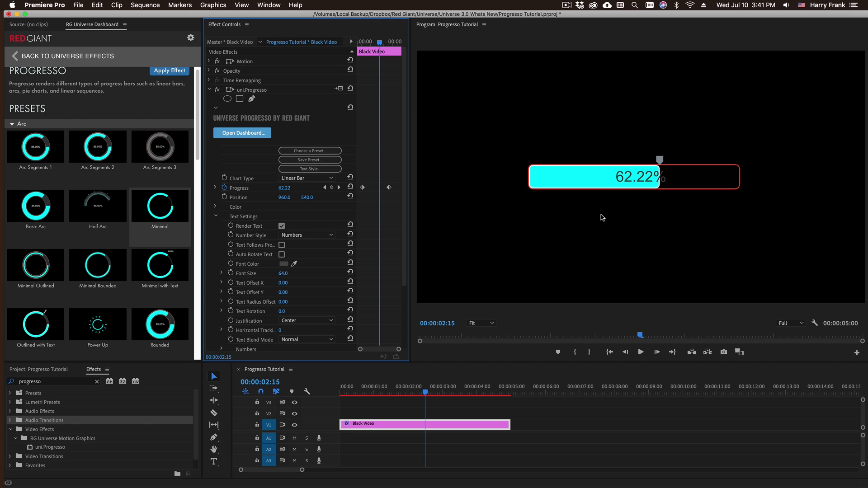
left_click(281, 227)
left_click_drag(362, 389, 427, 387)
left_click(281, 226)
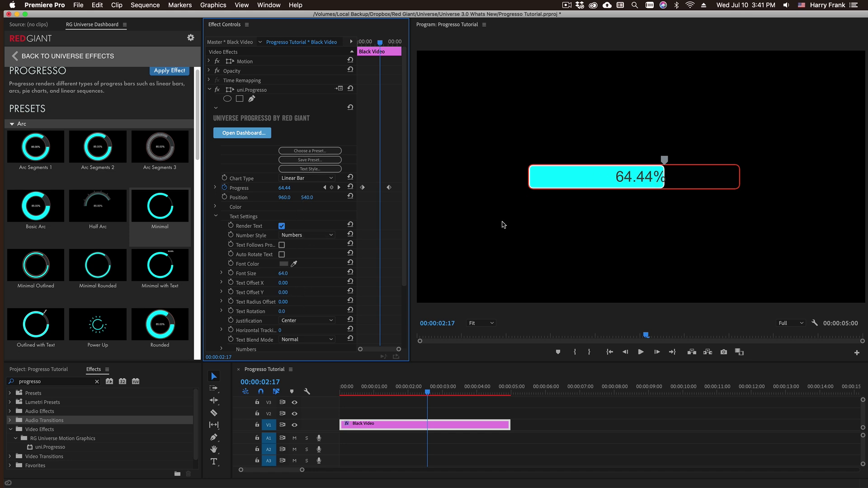
mouse_move(283, 292)
left_mouse_down()
mouse_move(314, 292)
mouse_move(286, 295)
left_mouse_up()
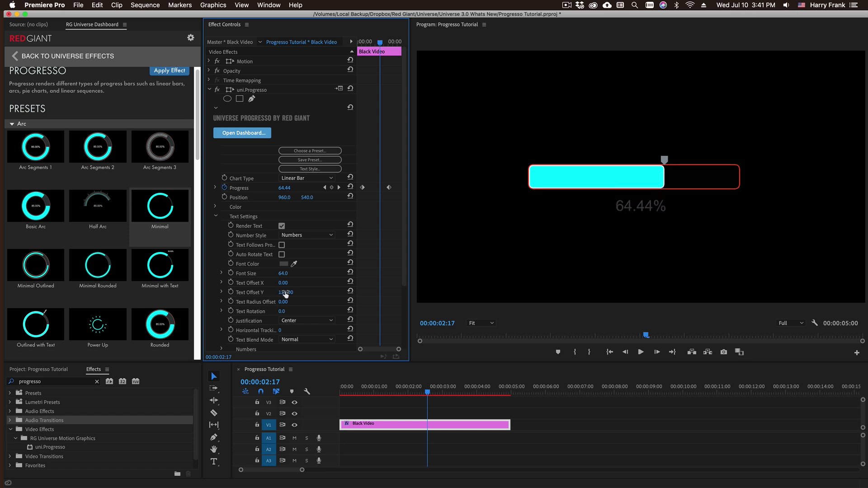
Make the percentage text light mint green and set its Font Size to 96
left_click(283, 264)
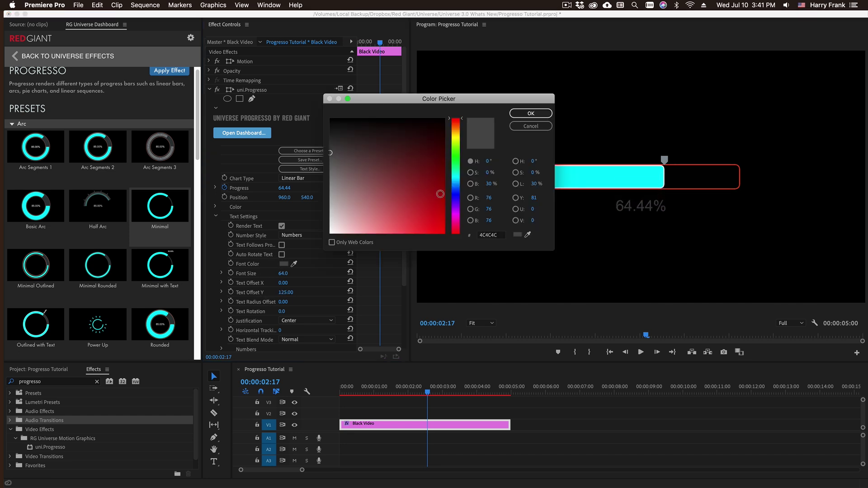
left_click_drag(456, 161, 456, 169)
left_click(344, 224)
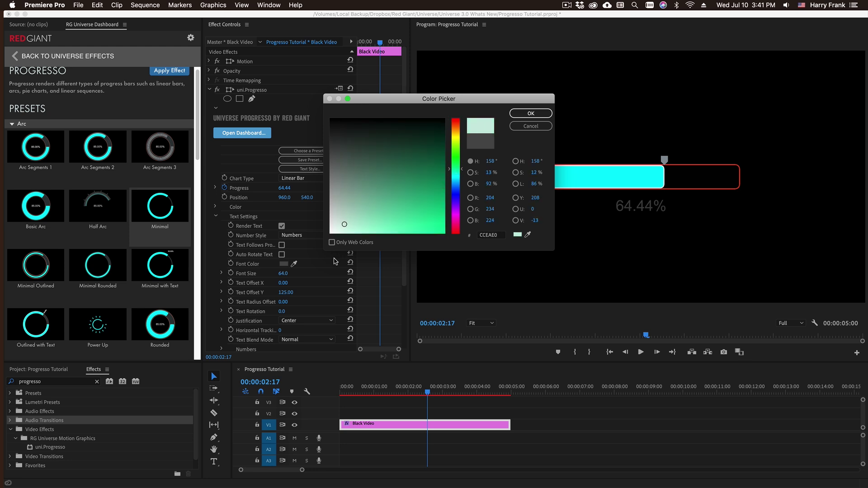
key("Return")
left_click(294, 273)
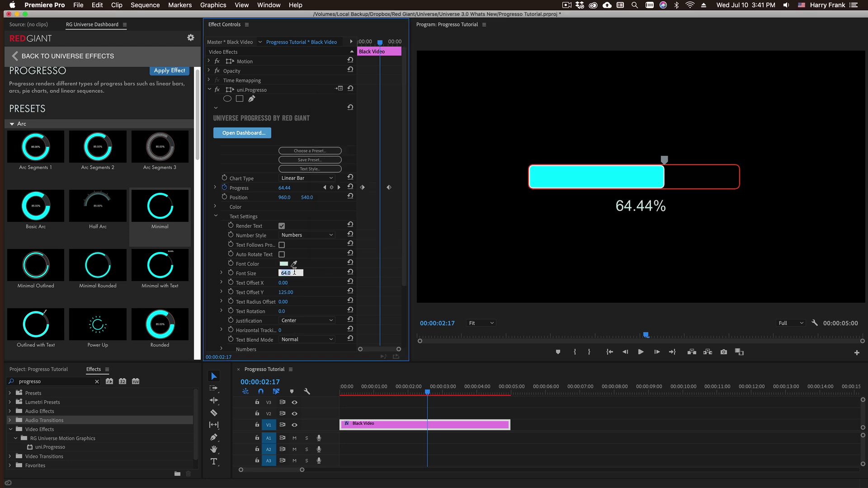
type("96")
key("Return")
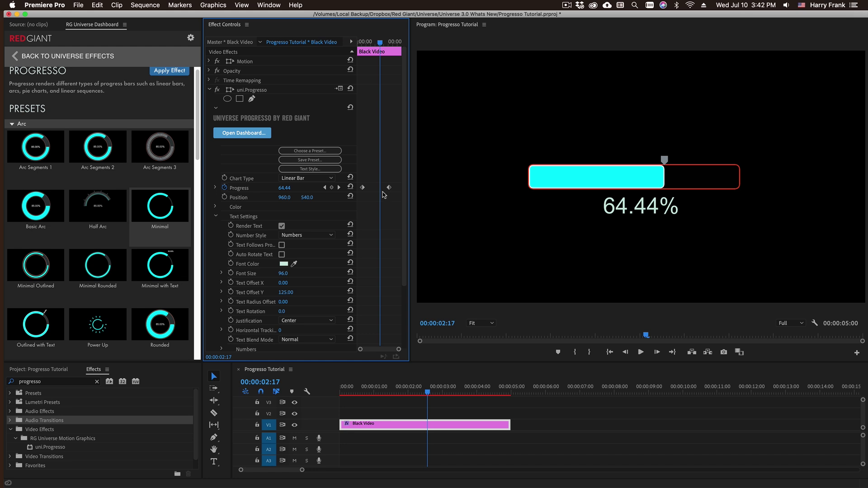
Replace the Arial font with Bebas Neue in the Text Style settings
left_click(306, 167)
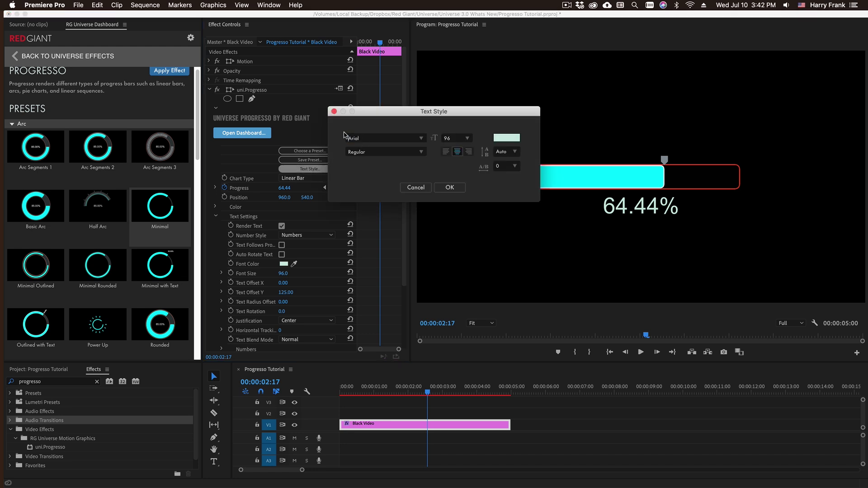
left_click(404, 136)
type("beb")
left_click(449, 188)
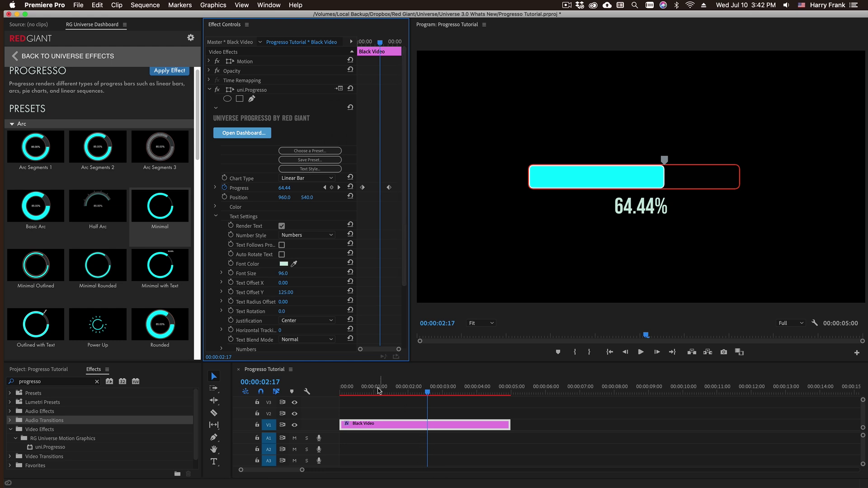
Widen the Effect Controls panel and enable Text Follows Progress
left_click_drag(379, 391, 429, 390)
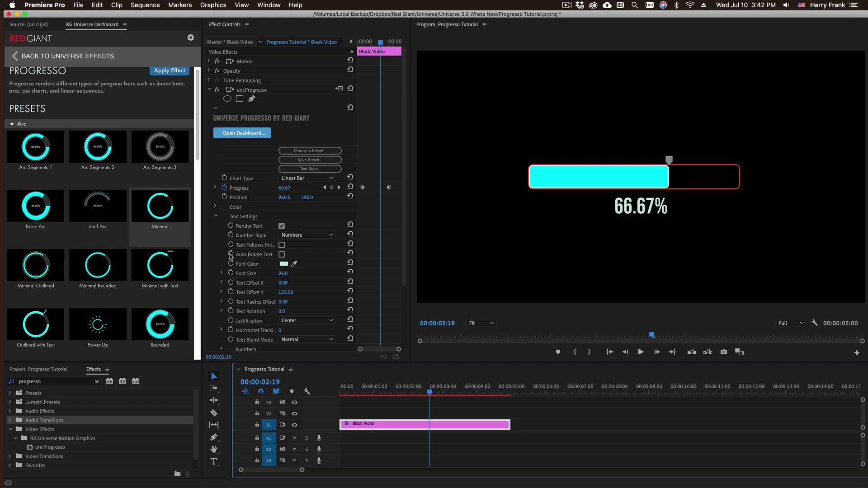
left_click_drag(202, 240, 175, 240)
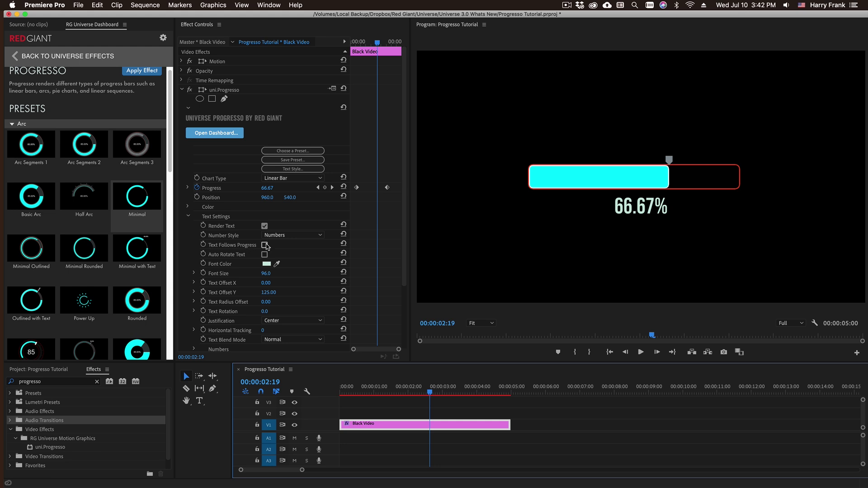
left_click(265, 245)
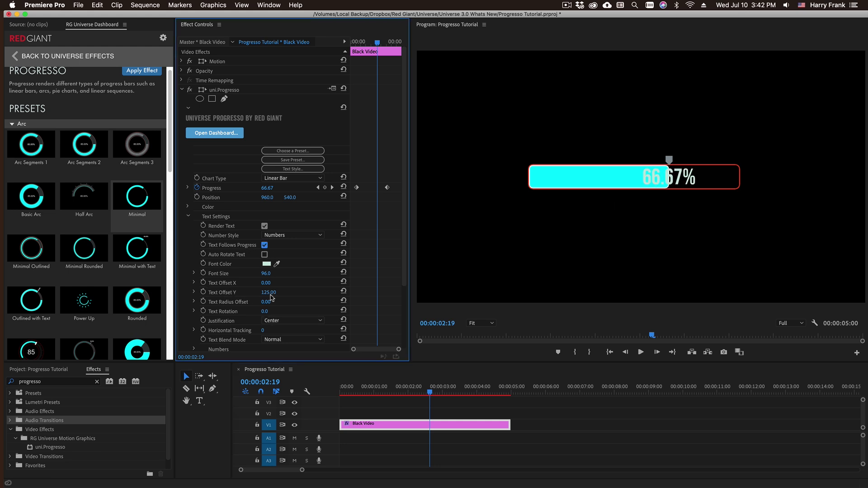
Set Text Offset Y to 0, then to -9.70, and scrub to watch the label travel
left_click(273, 291)
type("0")
key("Return")
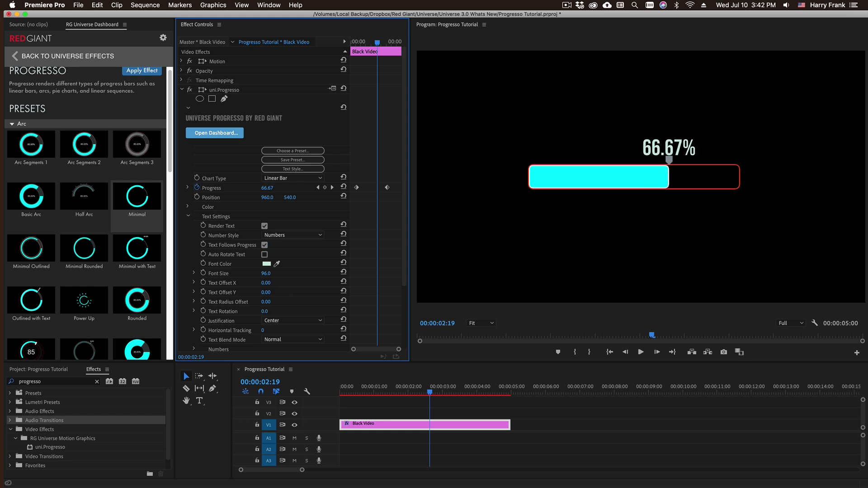
left_click_drag(267, 291, 224, 291)
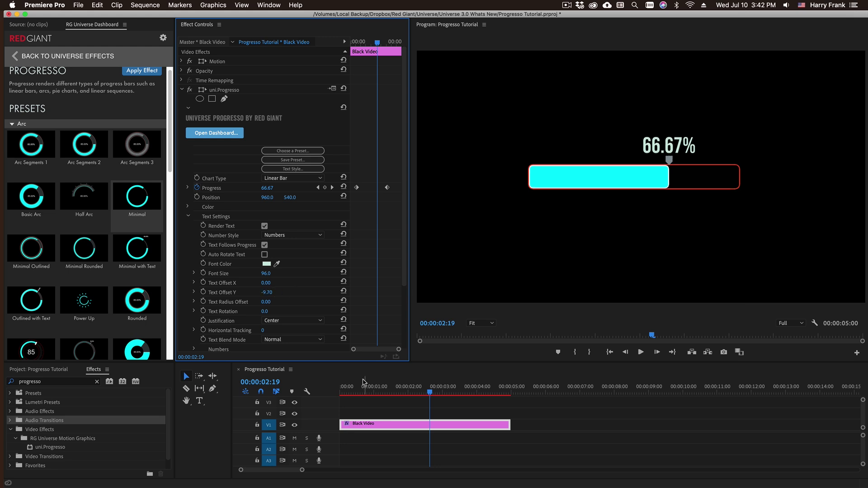
left_click_drag(364, 385, 437, 415)
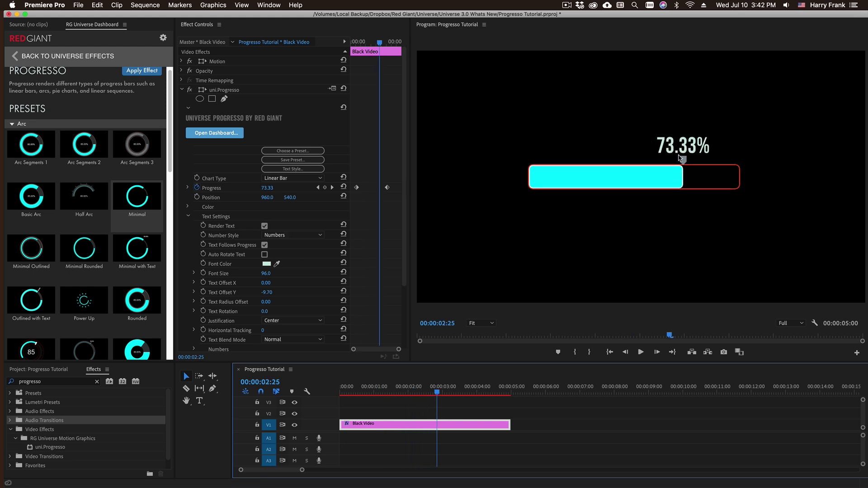
left_click_drag(467, 393, 488, 403)
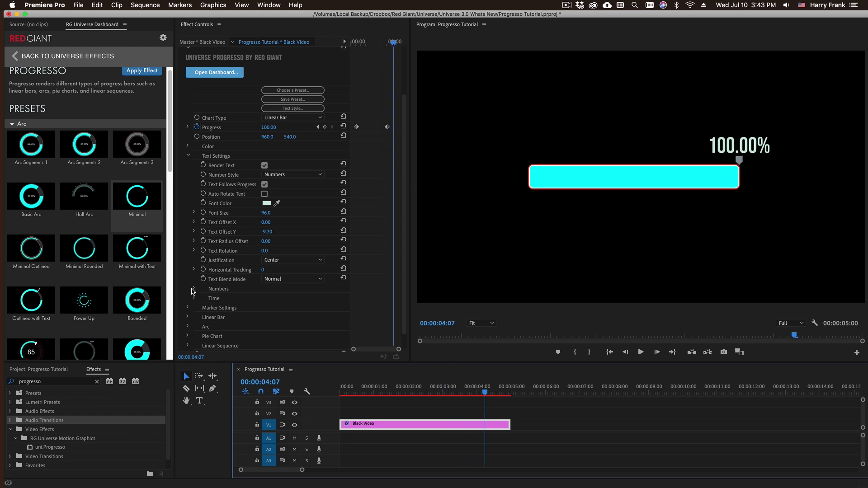
Try a Final Value of 212 with Degrees F as the unit and preview the count
left_click(194, 289)
scroll(302, 313, "down", 2)
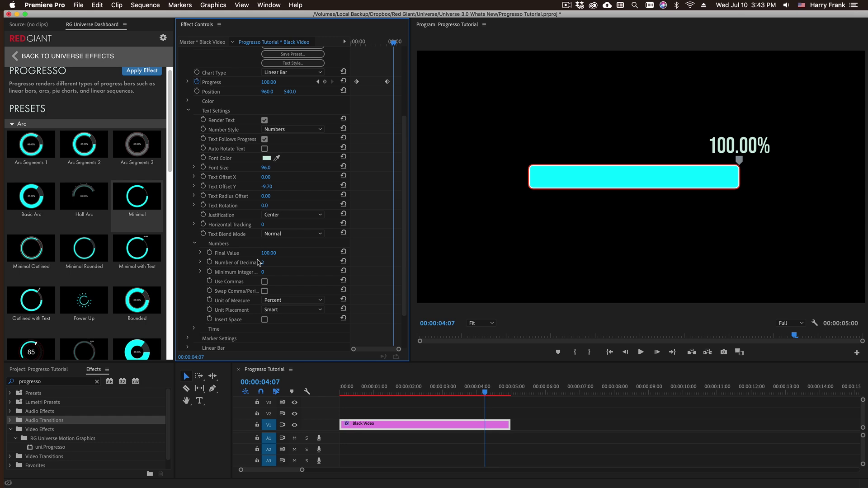
left_click(273, 252)
type("212")
key("Return")
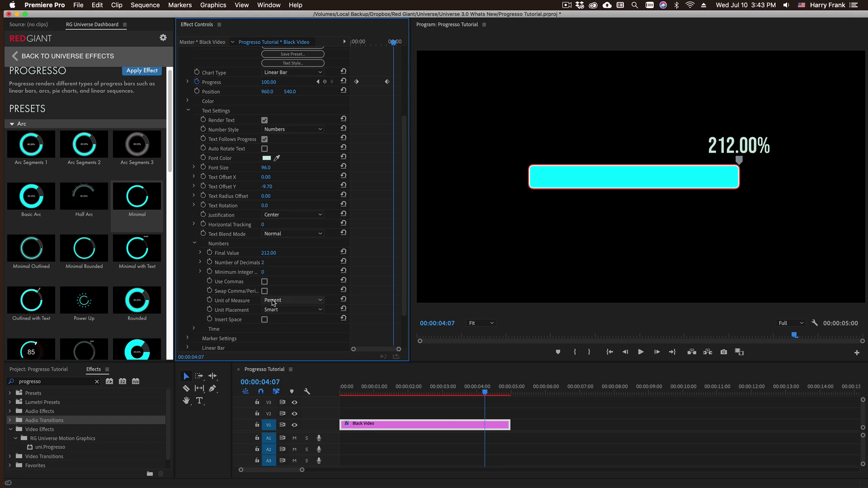
left_click(273, 300)
left_click(281, 371)
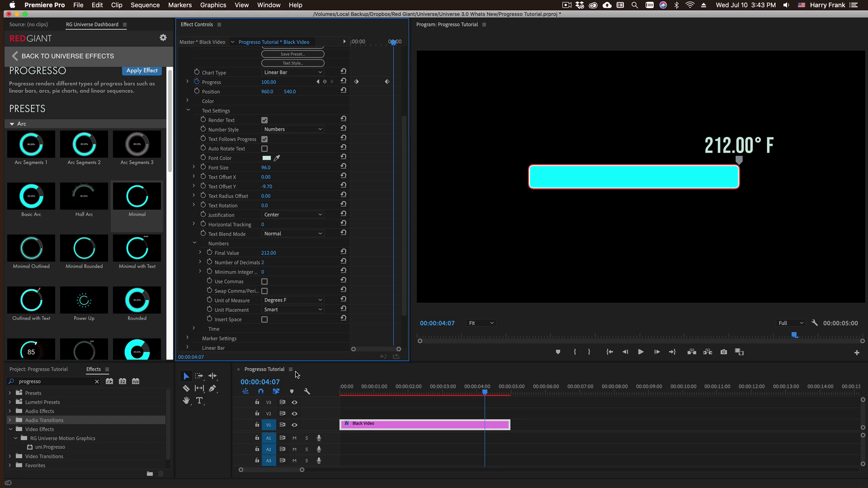
left_click(369, 393)
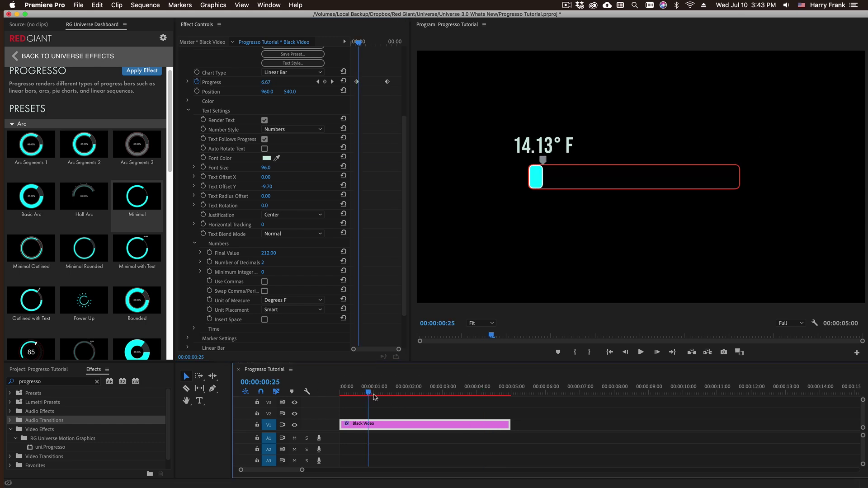
left_click_drag(374, 397, 486, 421)
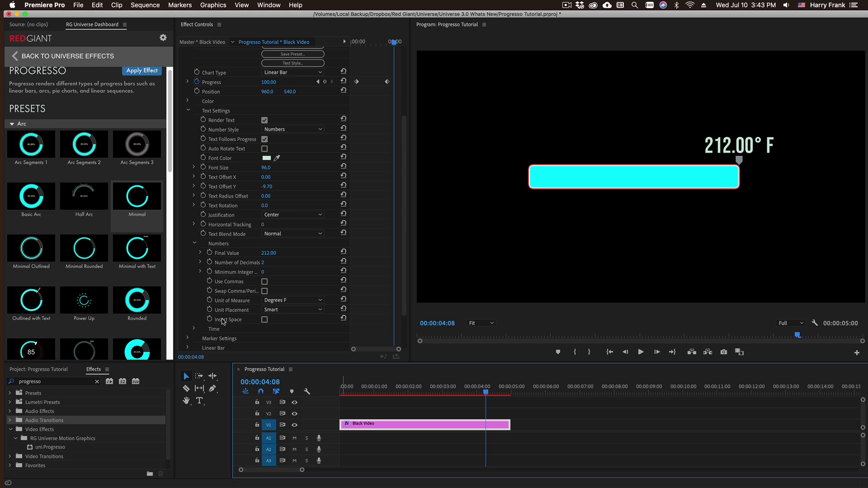
Switch the unit to Degrees C and set the Final Value to 100
left_click(294, 300)
left_click(287, 374)
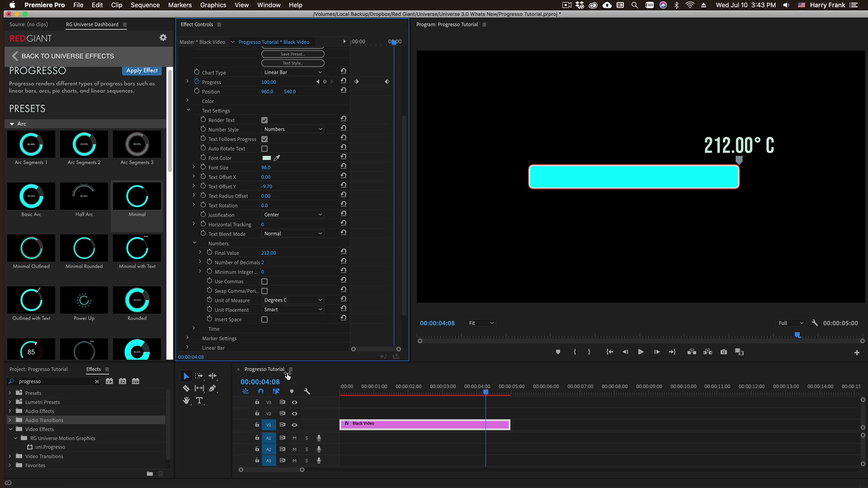
left_click(268, 253)
type("100")
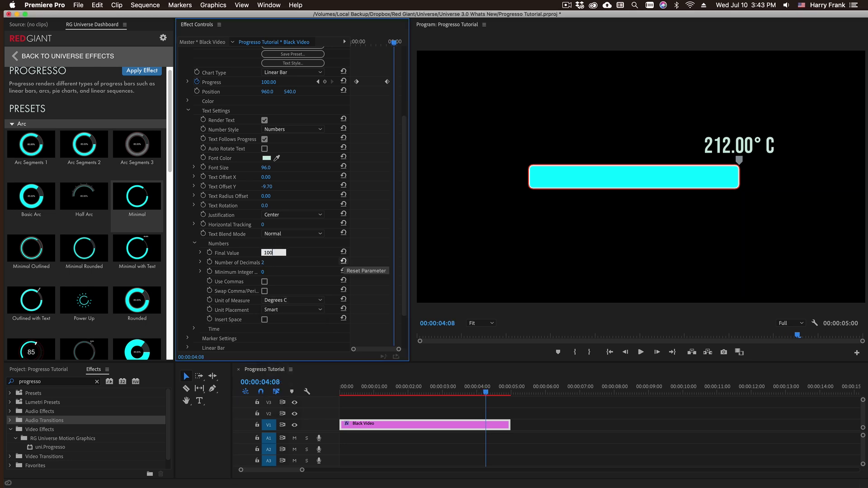
key("Return")
left_click(435, 390)
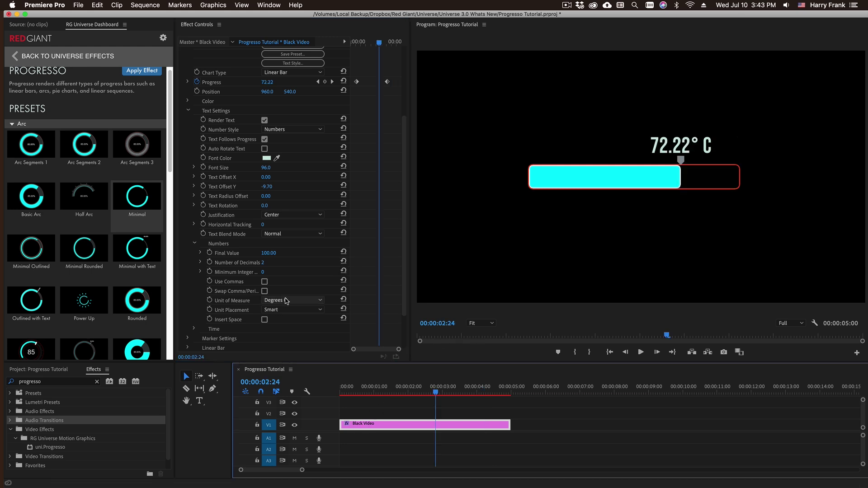
After trying Yen and Degrees C, set the unit to Dollar with placement Before
left_click(286, 301)
left_click(296, 359)
left_click(286, 301)
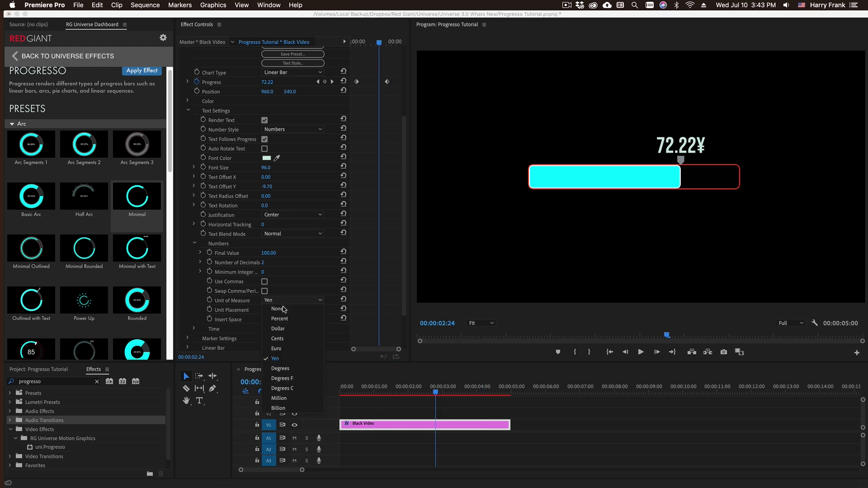
left_click(277, 328)
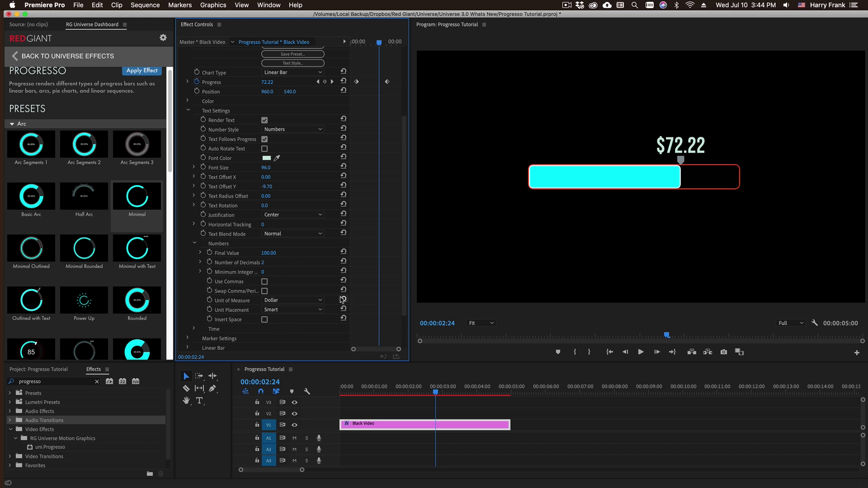
left_click(299, 301)
left_click(305, 388)
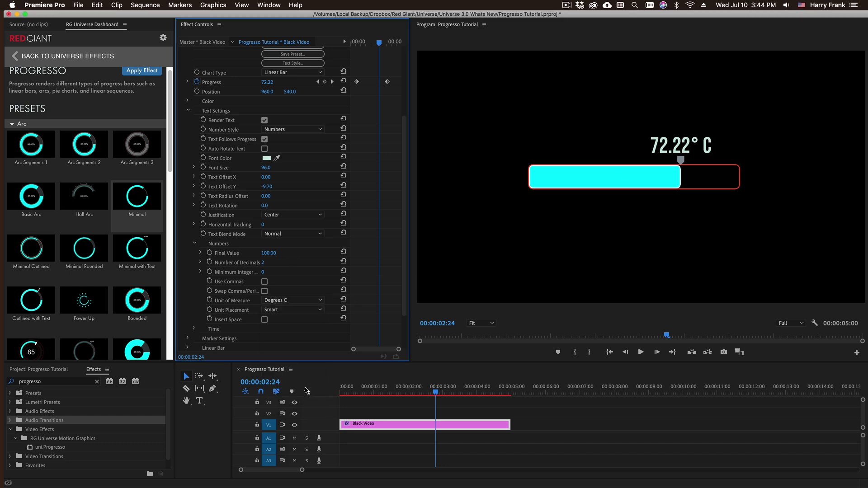
left_click(288, 301)
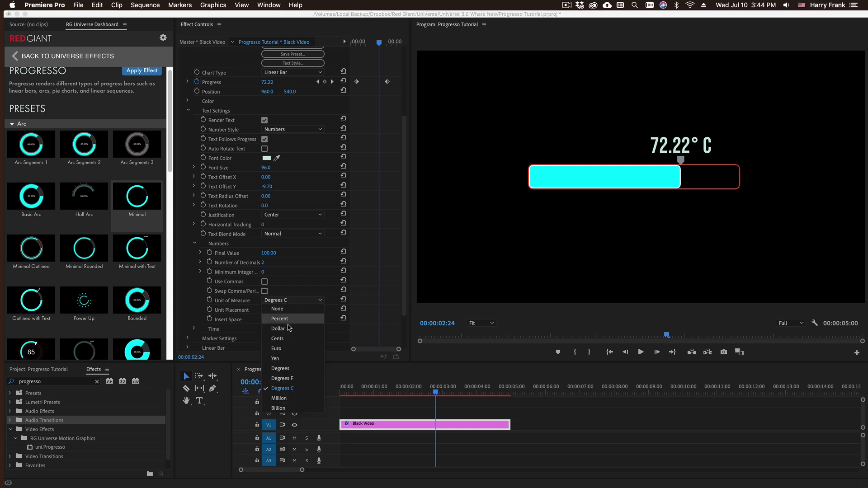
left_click(290, 329)
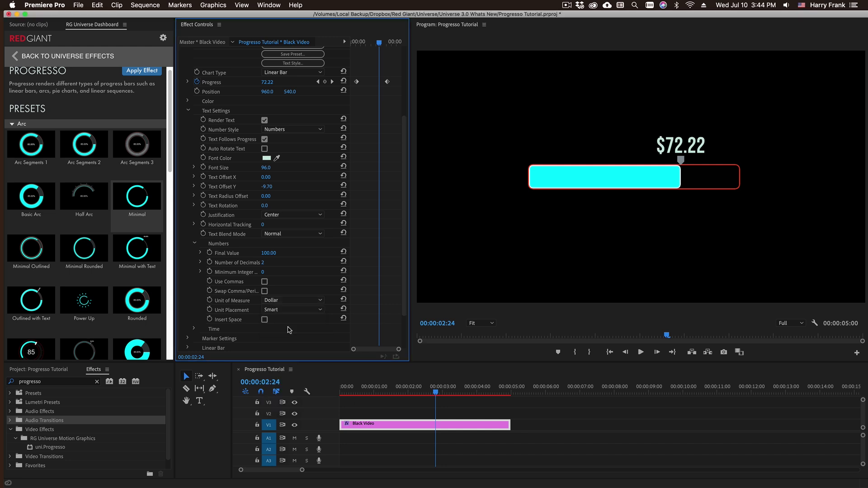
left_click(292, 309)
left_click(285, 338)
Set the readout's Final Value to 10000
left_click(270, 252)
type("10000")
key("Return")
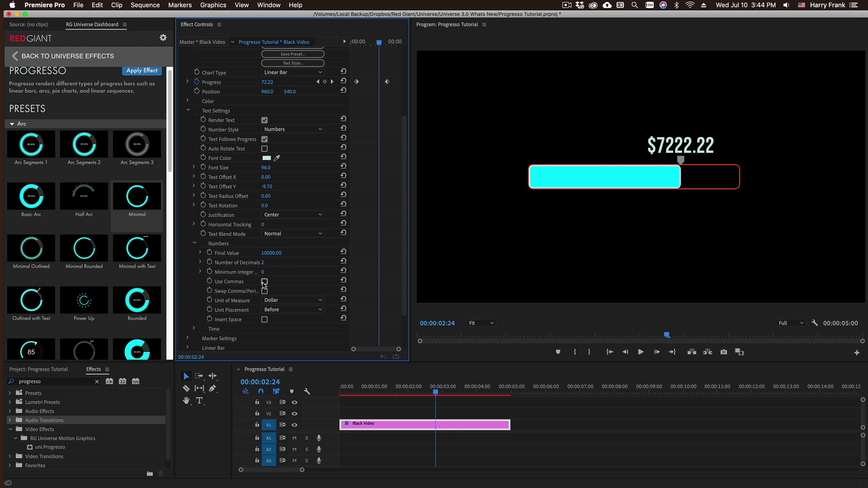
Turn Use Commas and Swap Comma/Period on to compare, then uncheck both
left_click(264, 283)
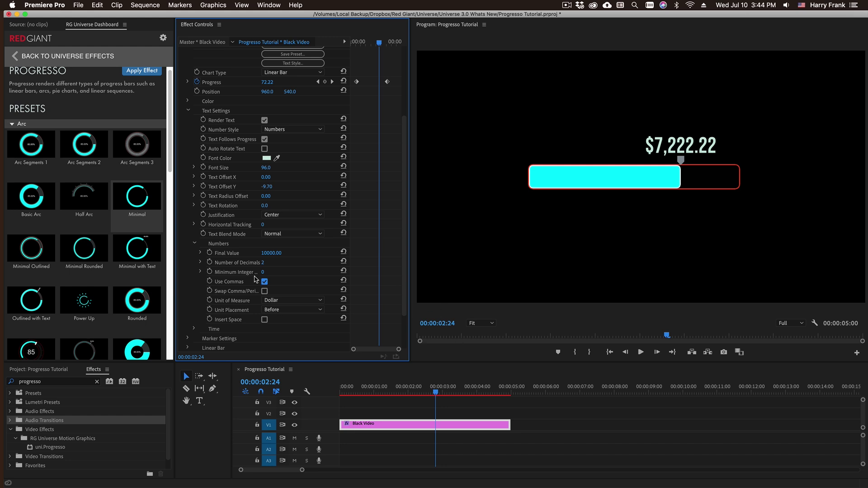
left_click(265, 291)
left_click(265, 291)
left_click(265, 282)
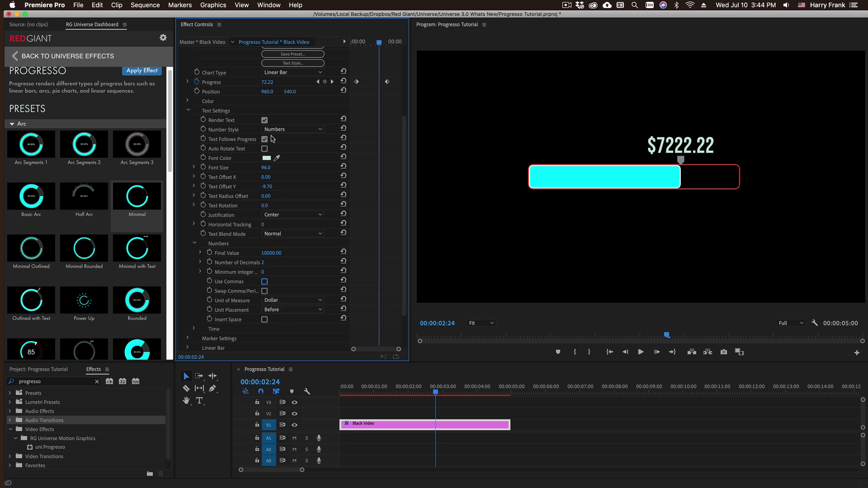
Switch Number Style to Time and keep the 24 Hour Clock format
left_click(283, 130)
left_click(286, 149)
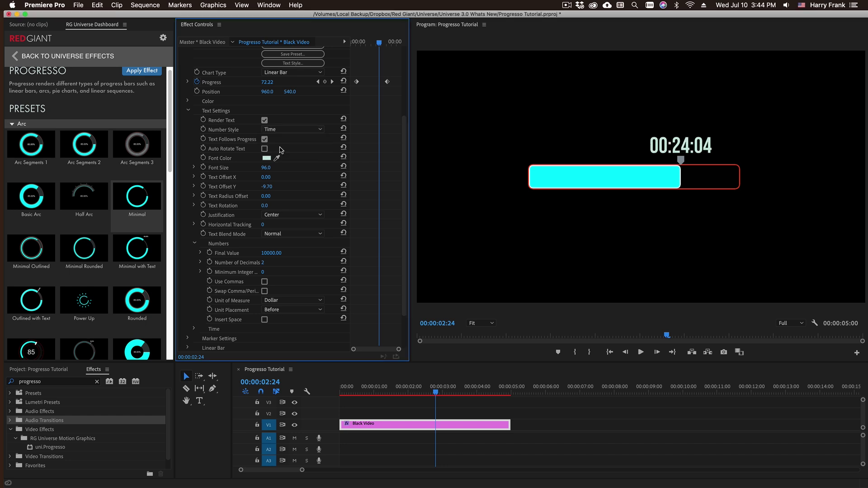
left_click(194, 243)
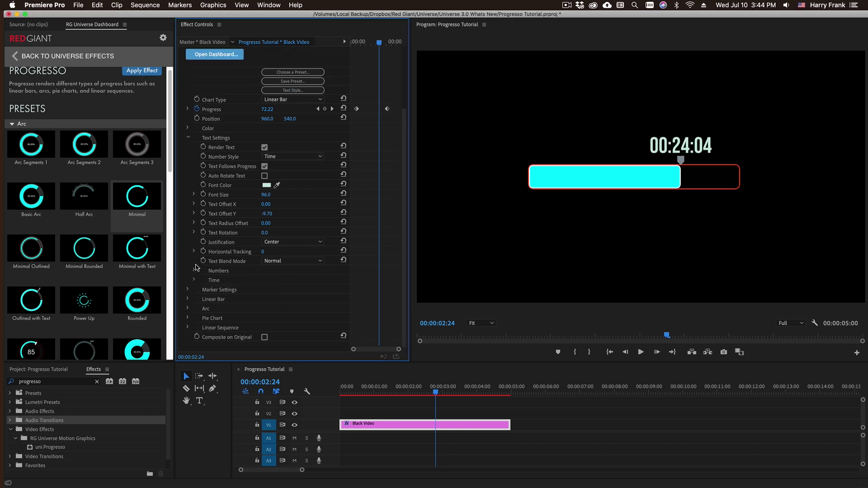
left_click(194, 281)
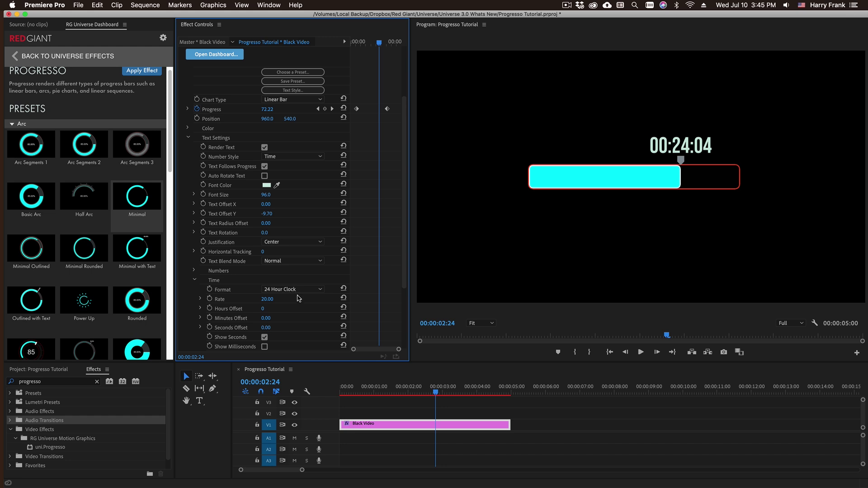
left_click(300, 290)
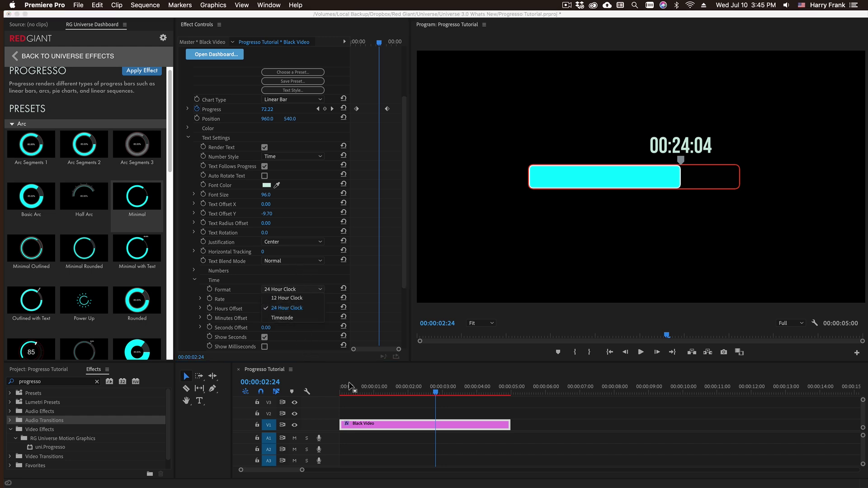
mouse_move(425, 392)
left_mouse_down()
mouse_move(403, 393)
mouse_move(414, 393)
left_mouse_up()
Set clock Rate 100 with Hours Offset 2, Minutes Offset 10 and Seconds Offset 10
left_click(267, 299)
type("100")
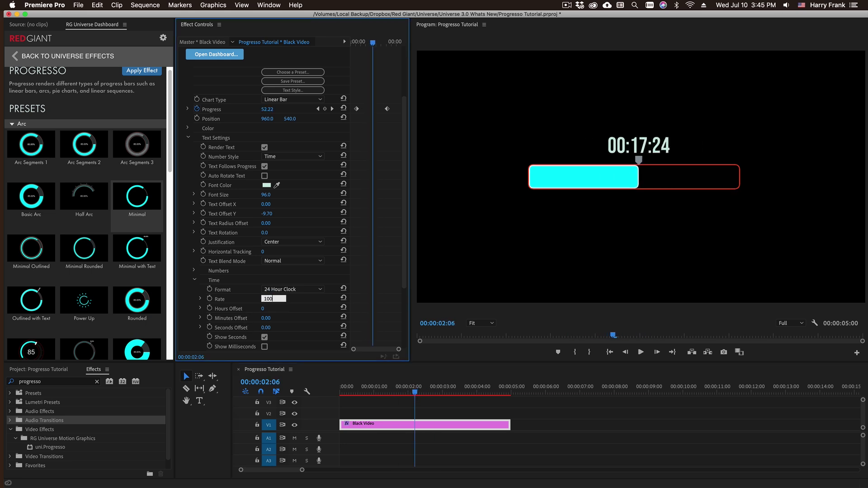
key("Return")
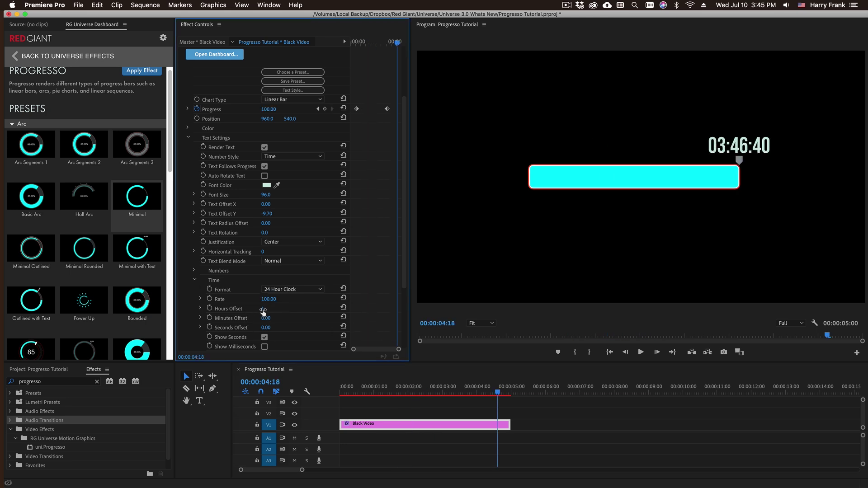
left_click(263, 309)
type("1")
key("Up")
key("Tab")
type("10")
key("Tab")
type("10")
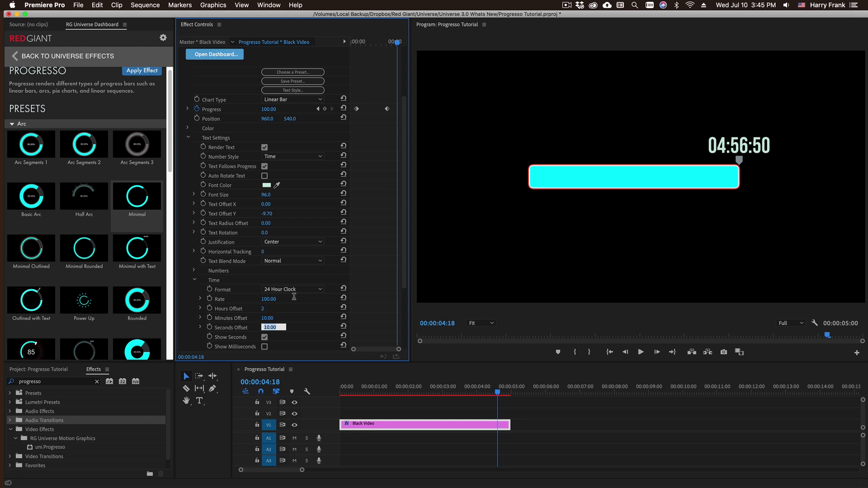
key("Return")
left_click(195, 281)
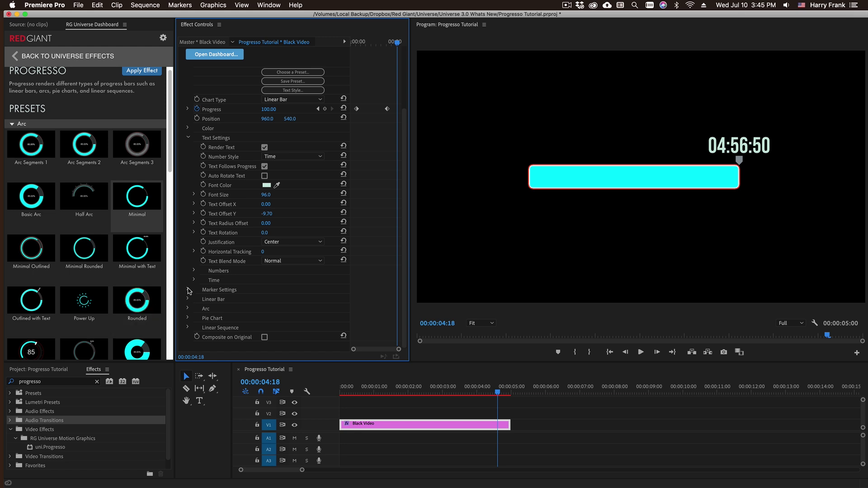
Keep the Pointer marker shape and set Marker Width 40 and Marker Height 100
left_click(188, 289)
left_click(284, 309)
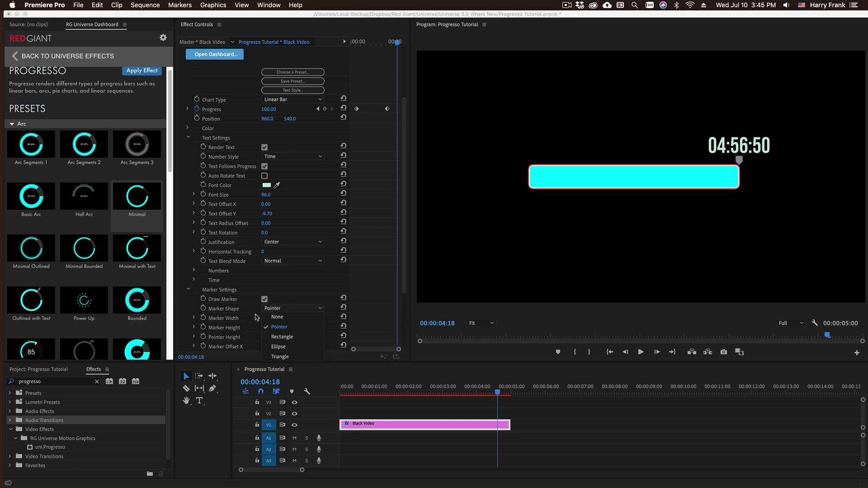
left_click(250, 321)
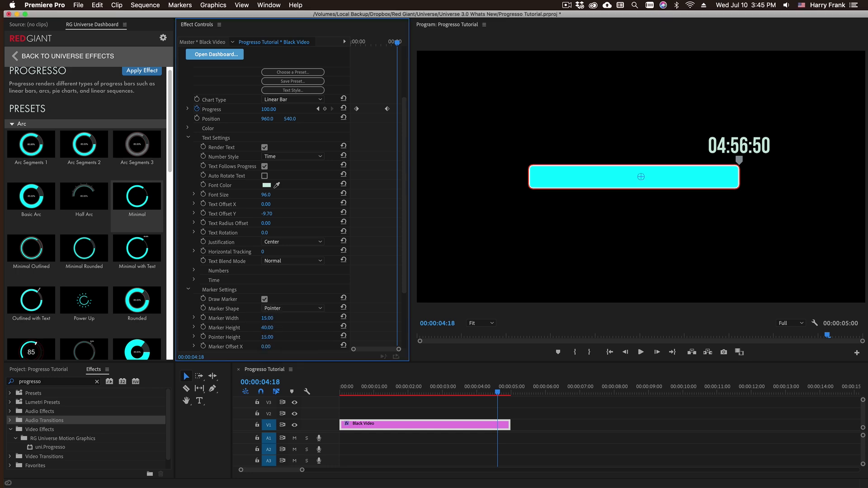
left_click(268, 317)
type("40")
key("Tab")
type("100")
key("Return")
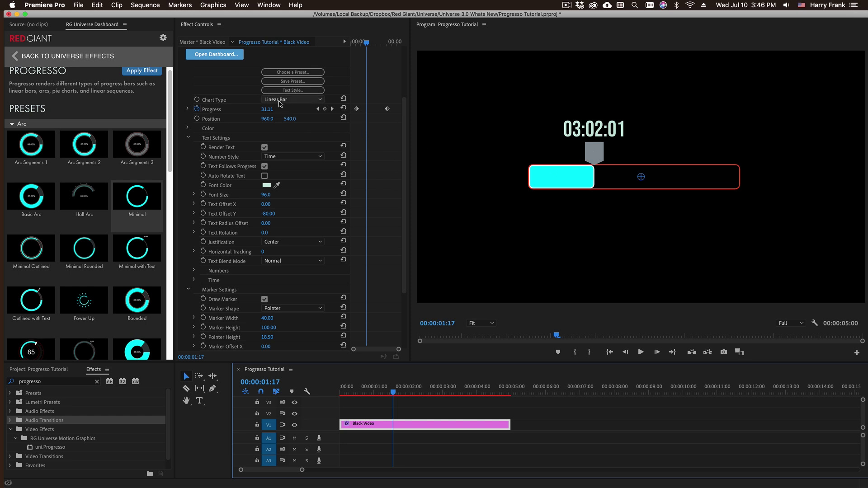
Change the Chart Type to Arc and scrub to preview the ring
left_click(281, 100)
left_click(288, 120)
left_click(288, 121)
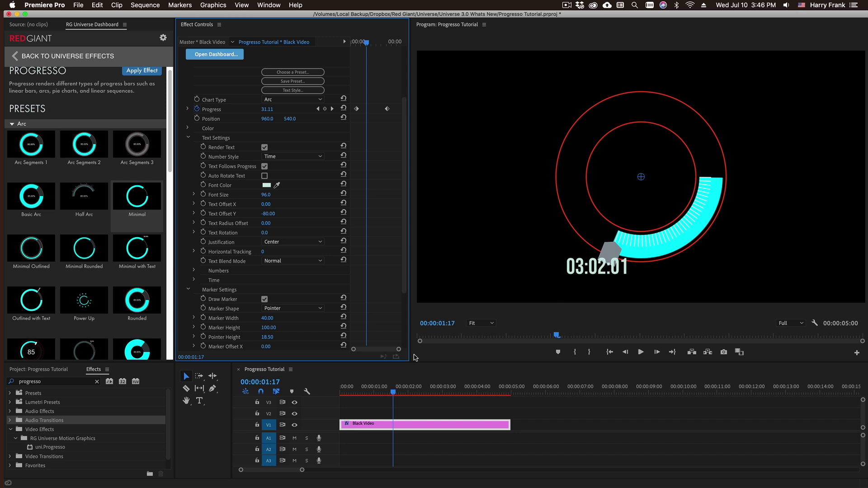
left_click_drag(378, 393, 407, 389)
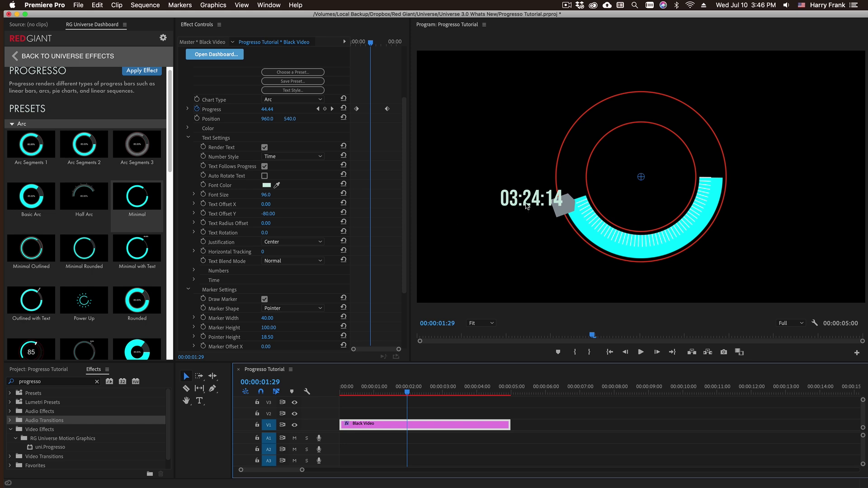
Set Marker Width 20, Marker Height 40 and Pointer Height 20
left_click(270, 318)
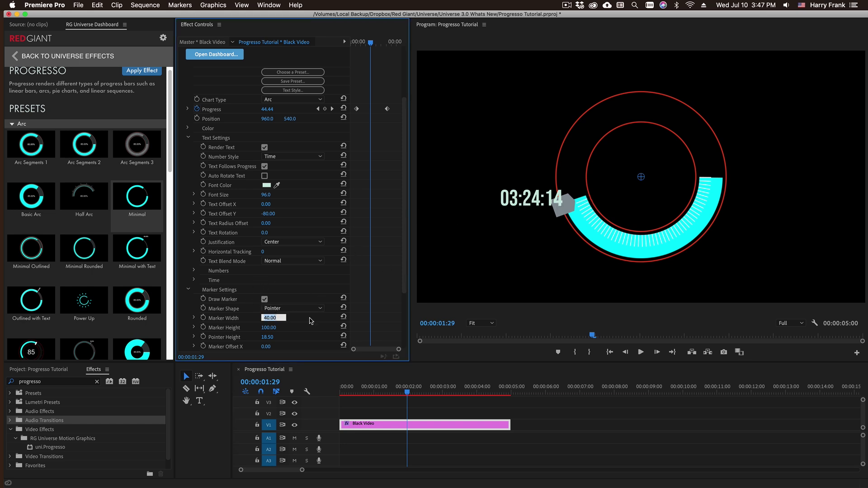
type("20")
key("Tab")
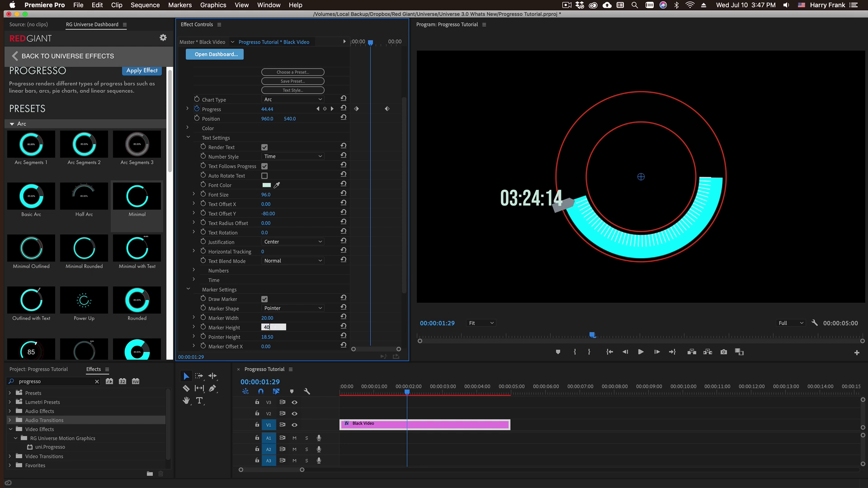
type("40")
key("Tab")
type("20")
key("Return")
scroll(297, 337, "down", 3)
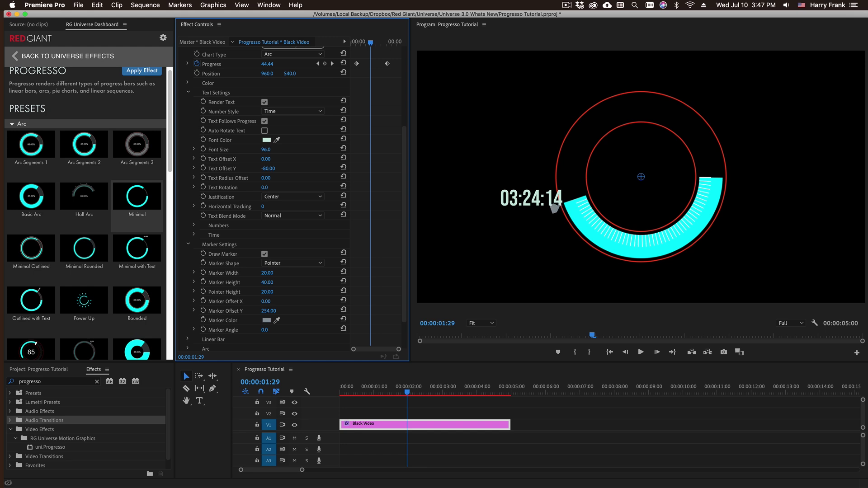
Set Text Offset Y to 0 and drag Text Radius Offset out to about 54
key("Left")
key("Left")
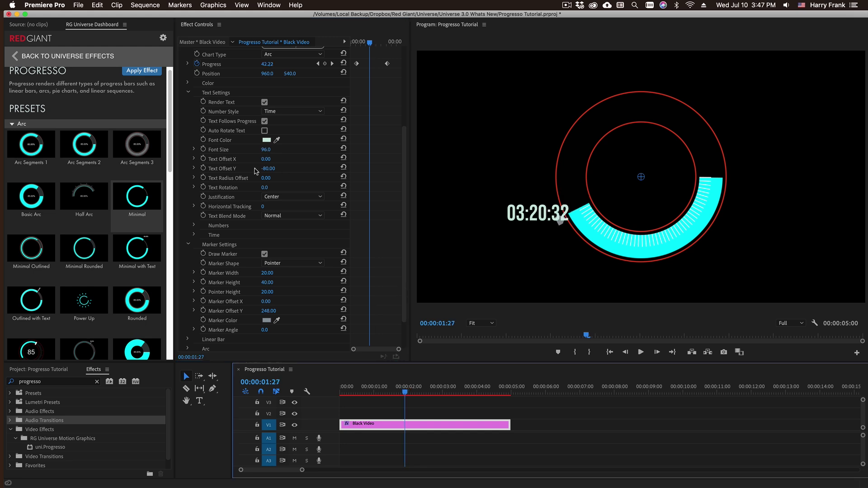
left_click(267, 169)
type("01")
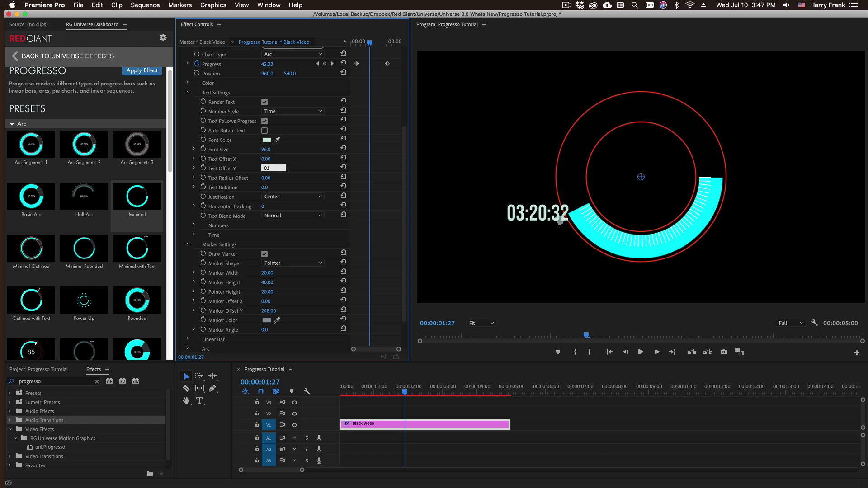
key("Tab")
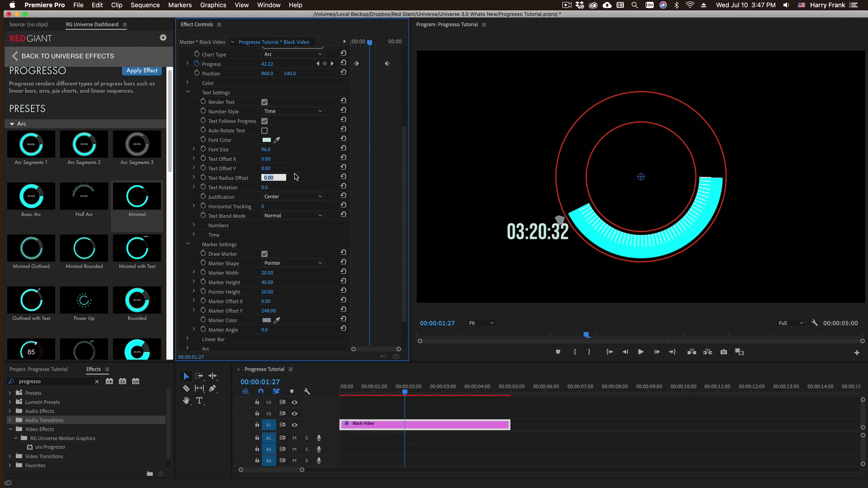
left_click(310, 174)
left_click_drag(265, 178, 285, 178)
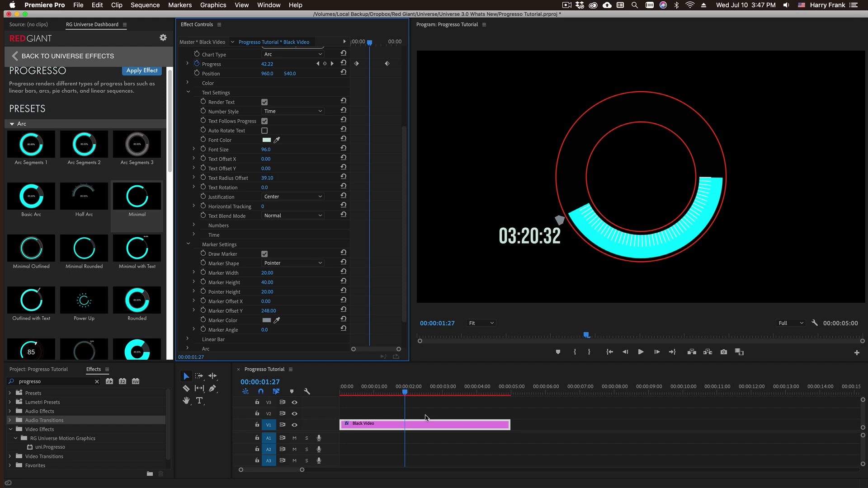
Tick Auto Rotate Text and scrub the timeline to check the readout follows the arc
left_click(407, 391)
mouse_move(410, 393)
left_mouse_down()
mouse_move(429, 393)
mouse_move(403, 394)
left_mouse_up()
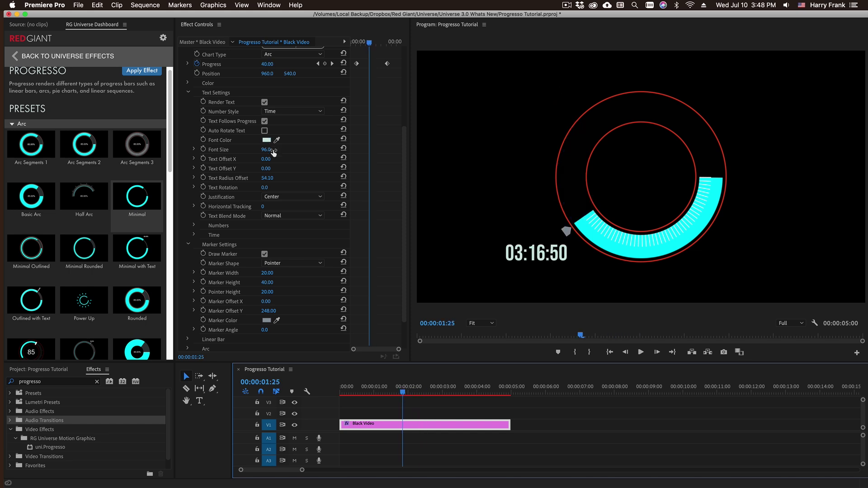
left_click(266, 130)
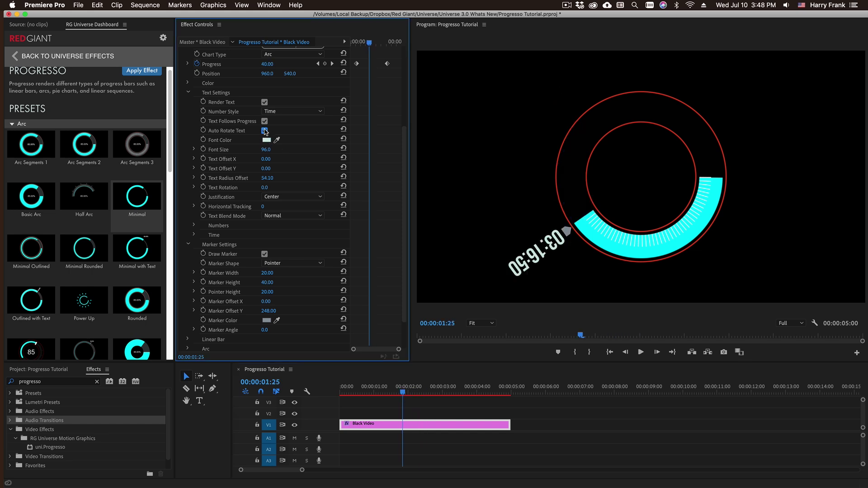
left_click_drag(407, 391, 461, 398)
Collapse Text and Marker Settings, then scrub until the arc ring is nearly full
scroll(190, 222, "up", 5)
left_click(188, 216)
left_click(189, 226)
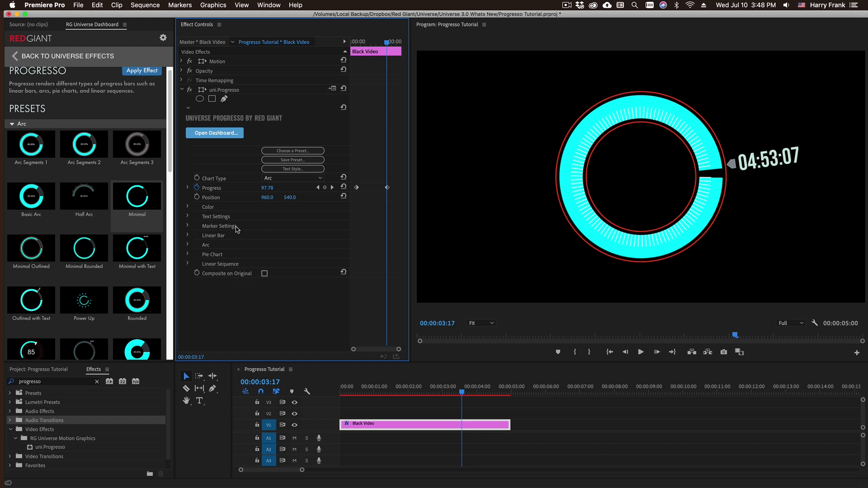
left_click(392, 392)
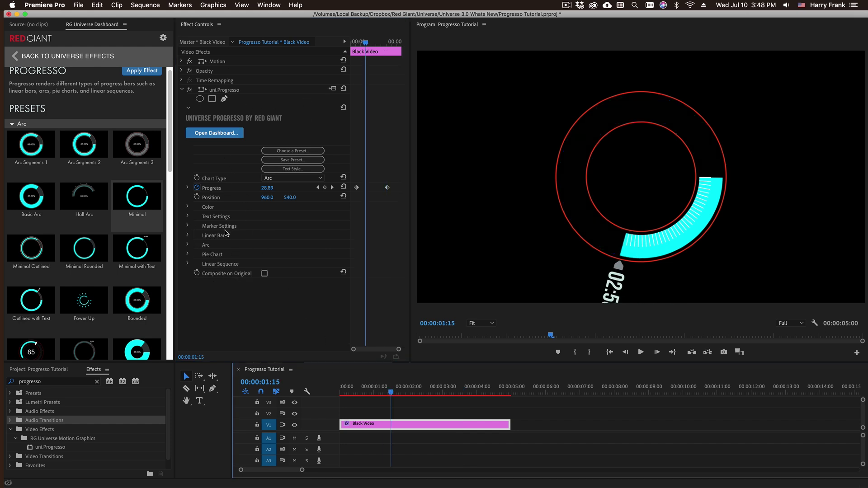
left_click_drag(392, 393, 461, 396)
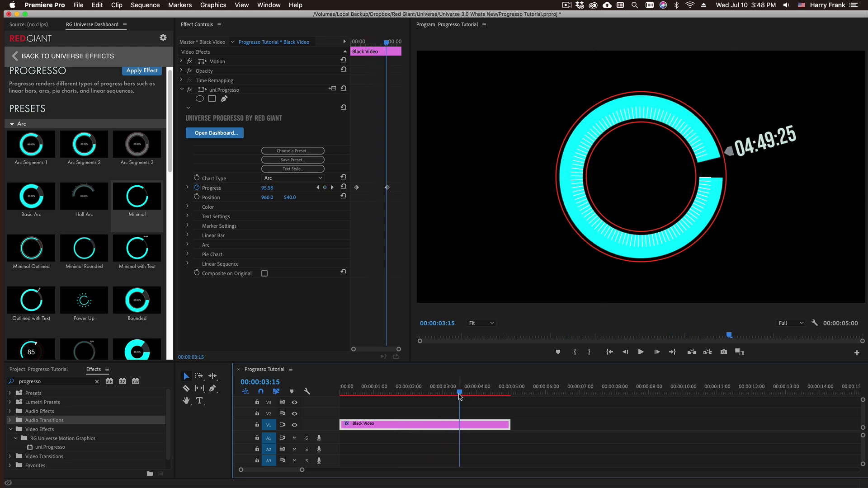